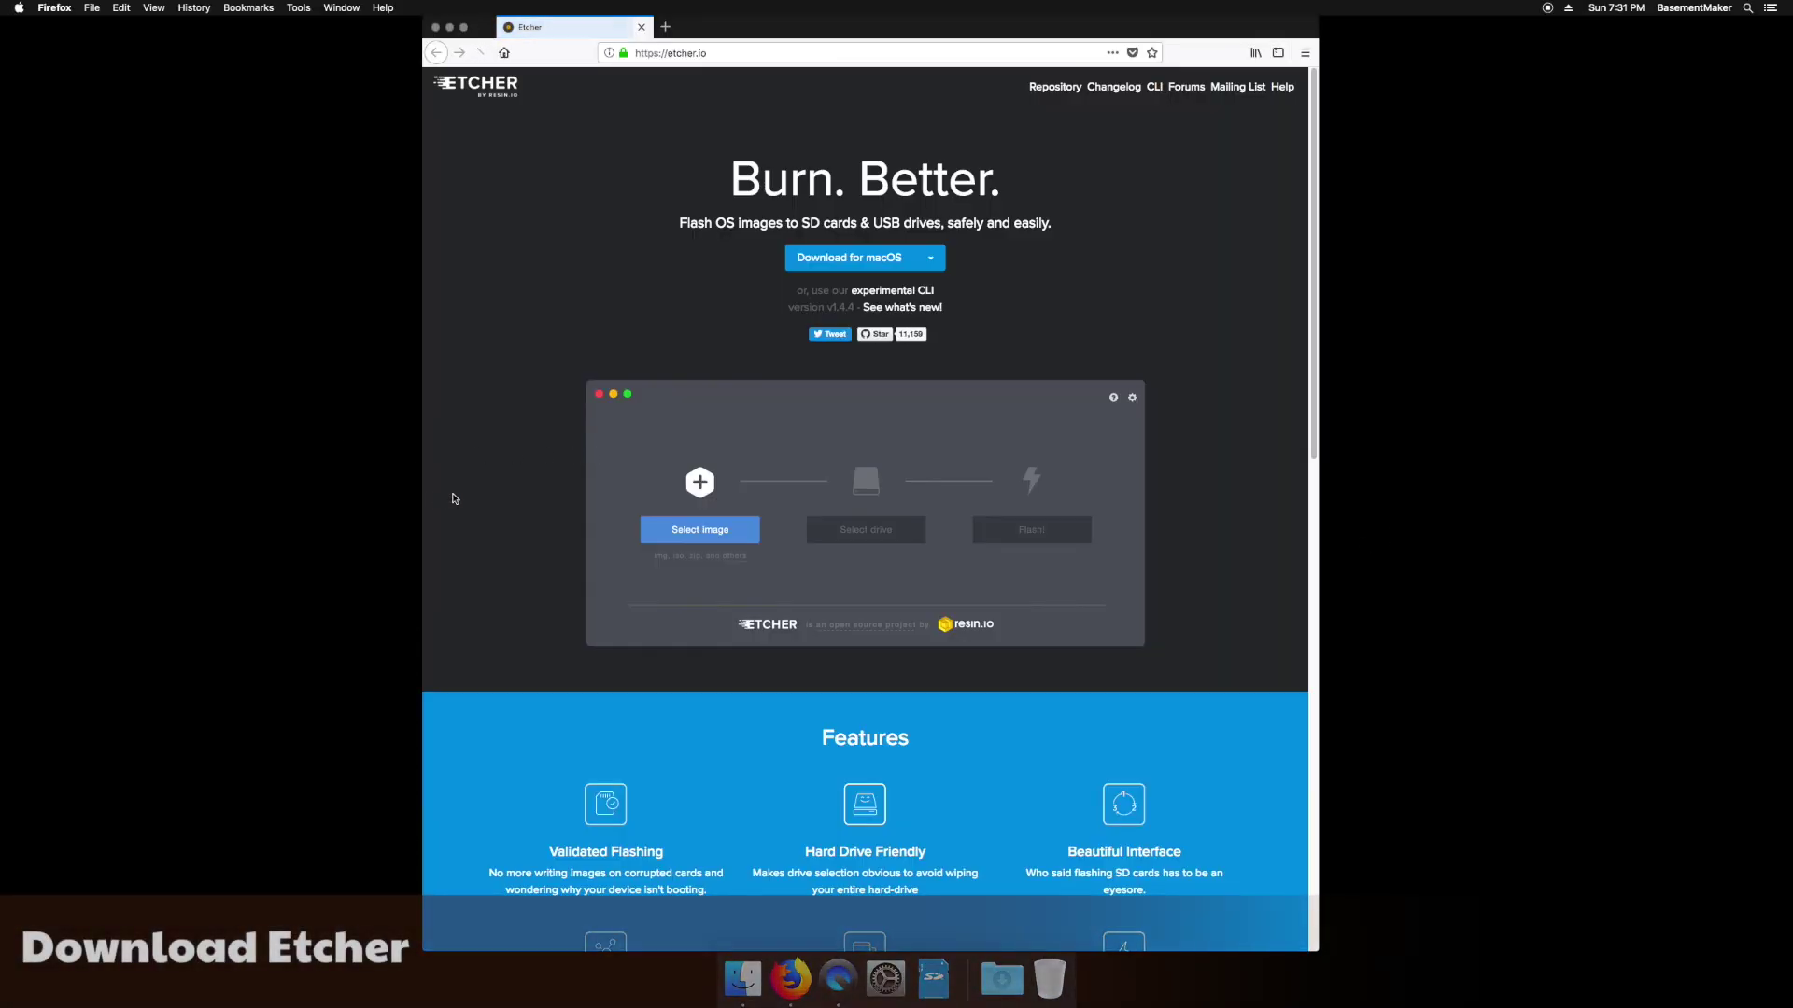
# Step: Download and save the Etcher 1.4.4 macOS disk image and the Raspbian Stretch Lite zip
pyautogui.click(852, 258)
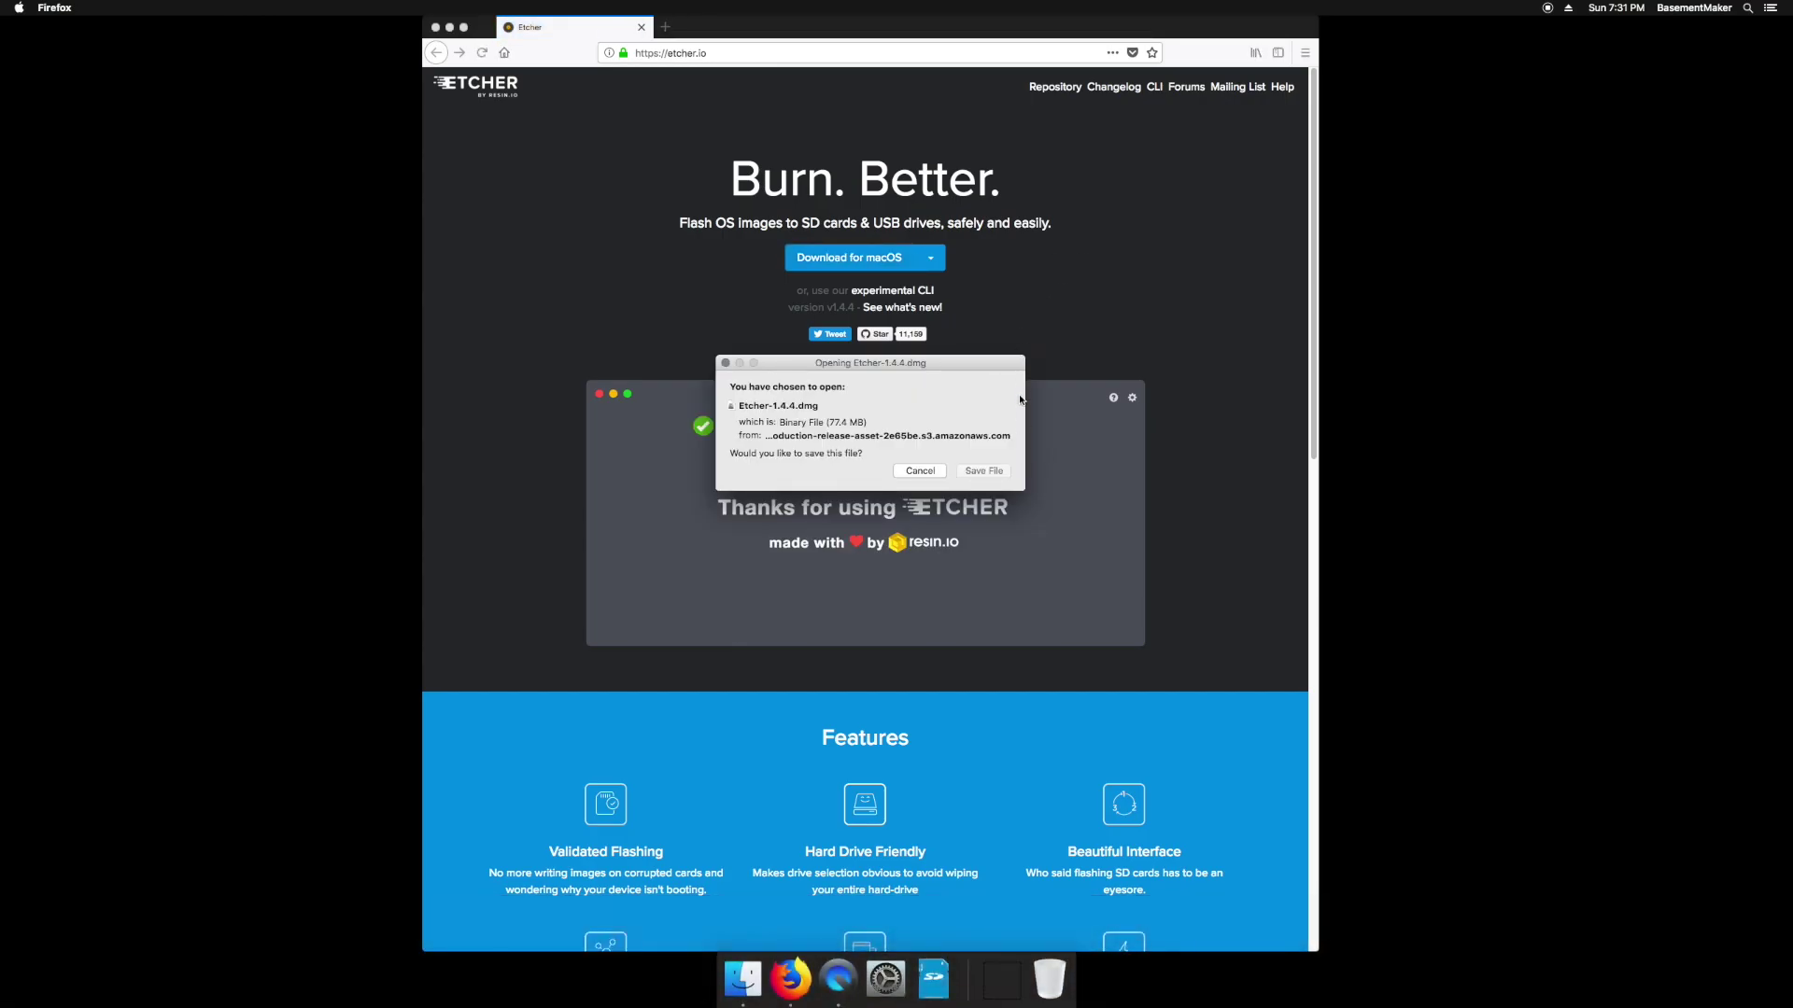
pyautogui.click(997, 473)
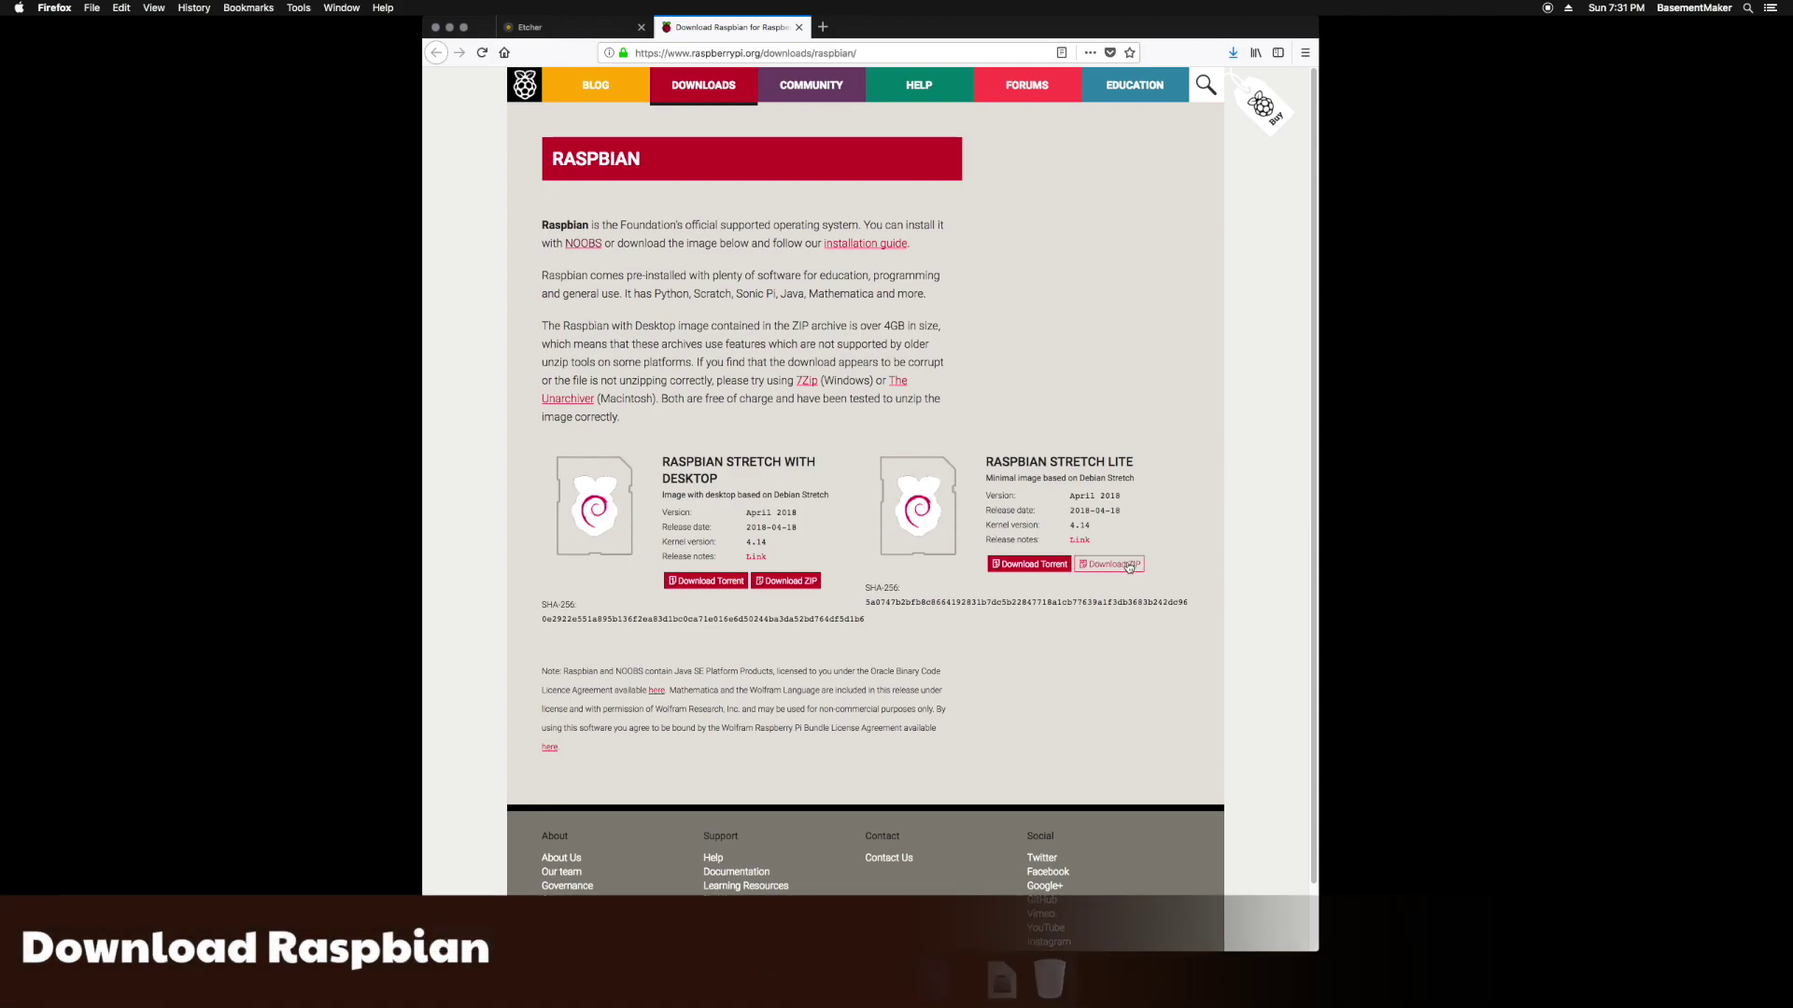
pyautogui.click(1129, 566)
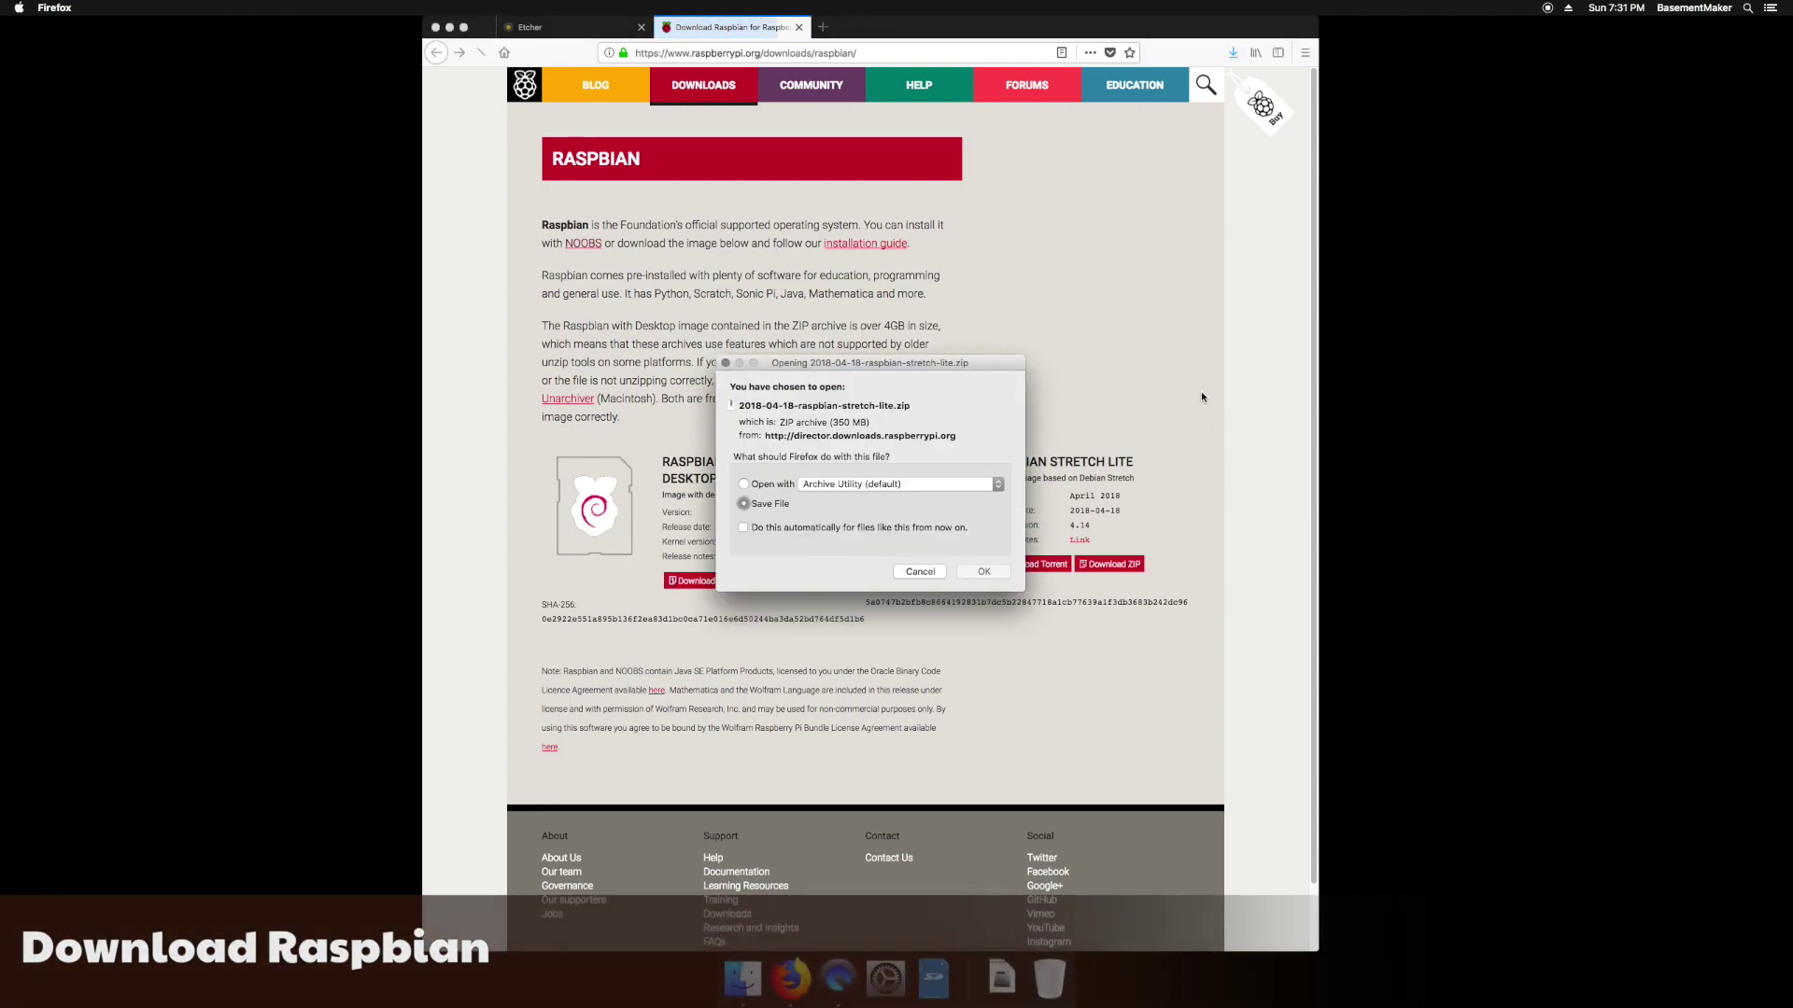
pyautogui.click(983, 574)
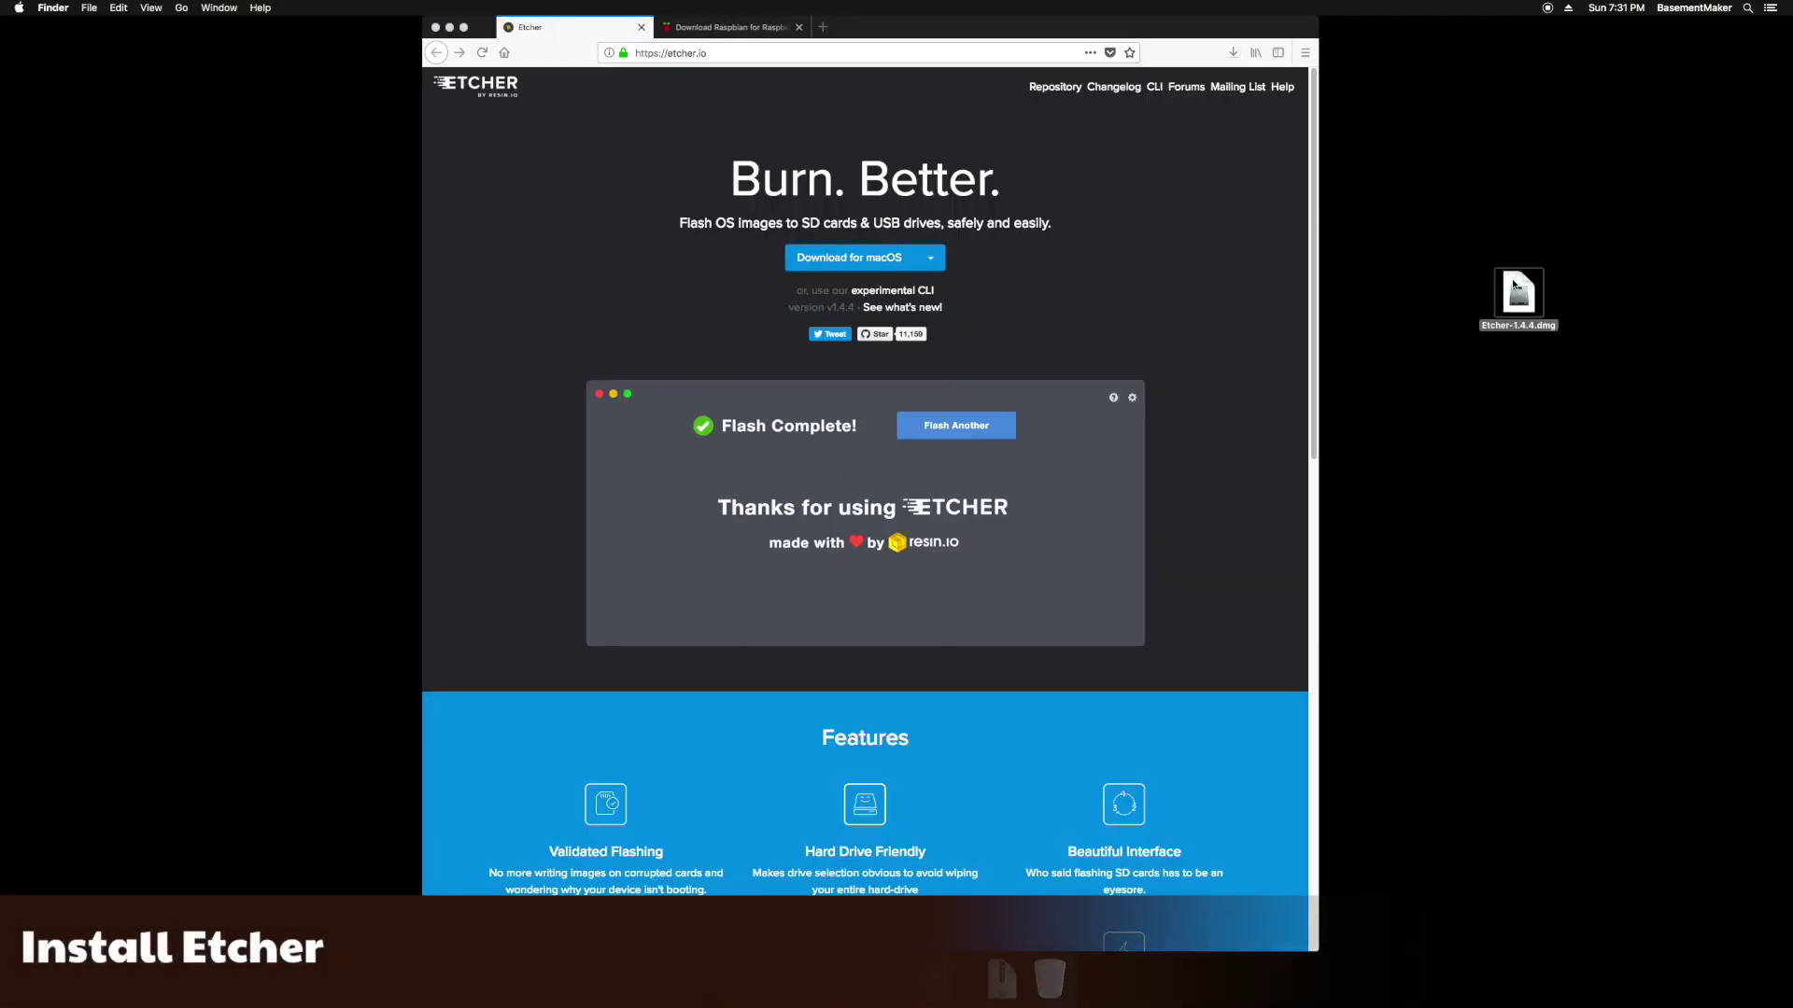
# Step: Install Etcher into Applications from its disk image, authorizing the copy
pyautogui.doubleClick(1517, 294)
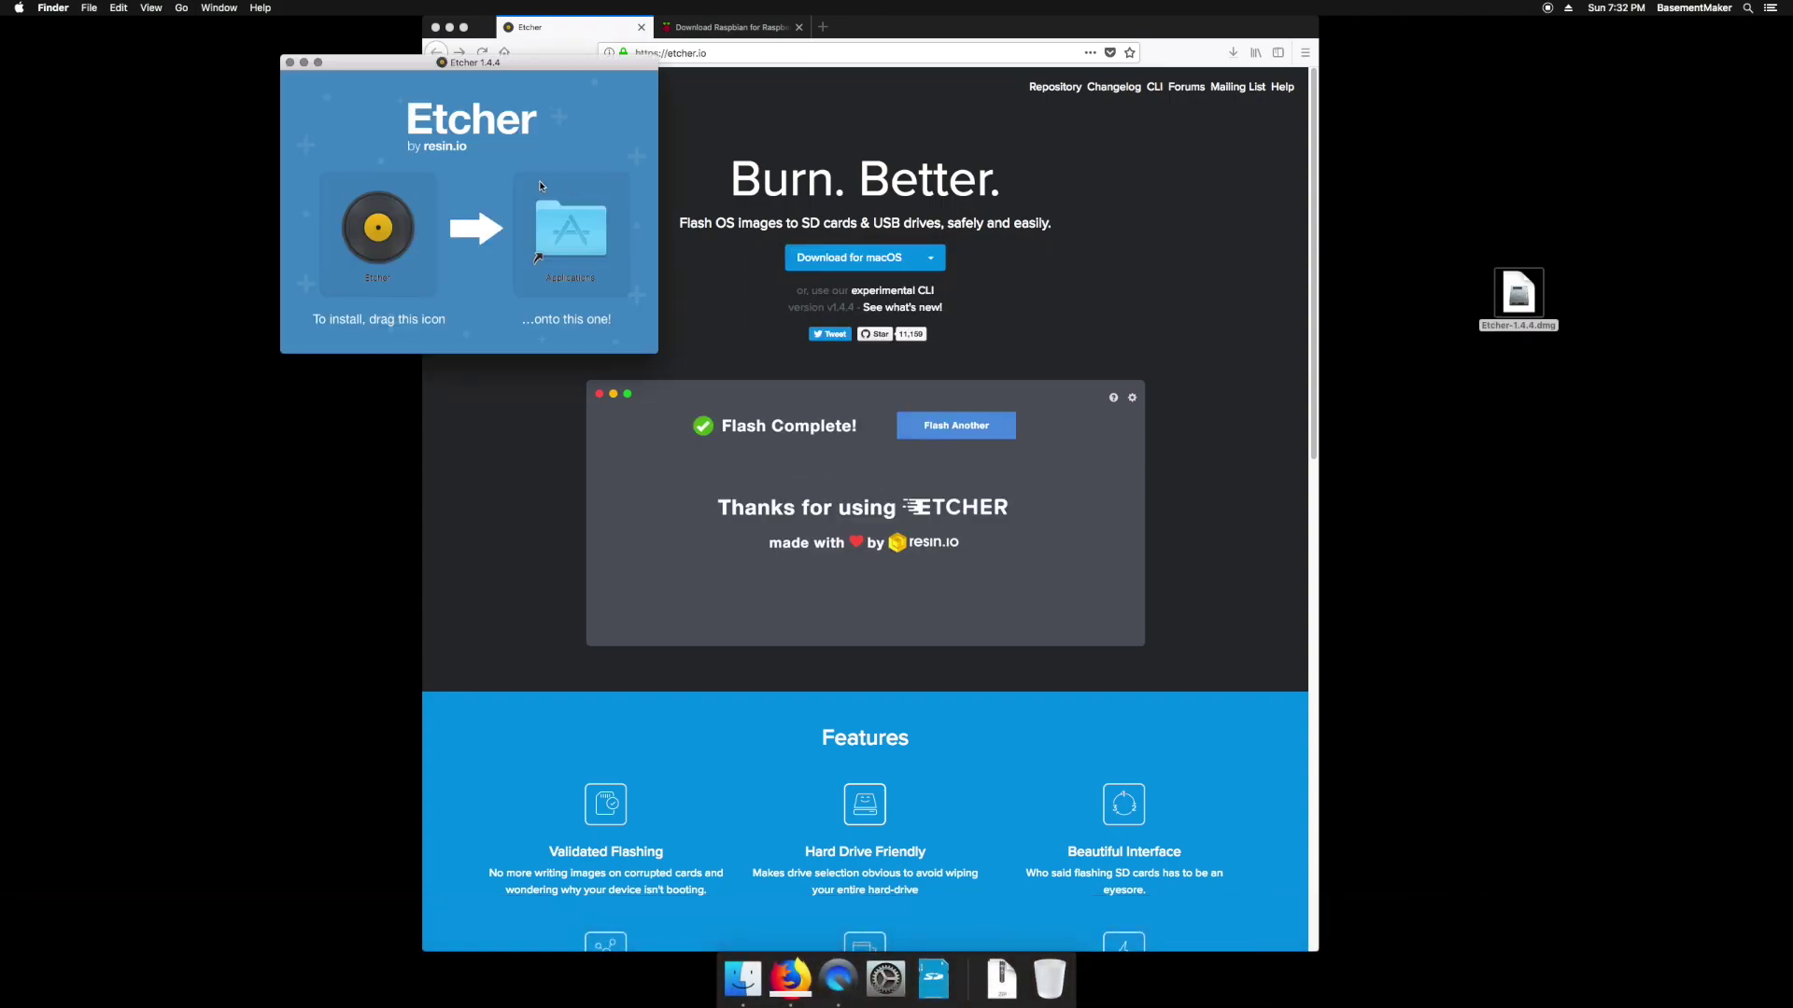
pyautogui.moveTo(377, 206); pyautogui.dragTo(547, 225)
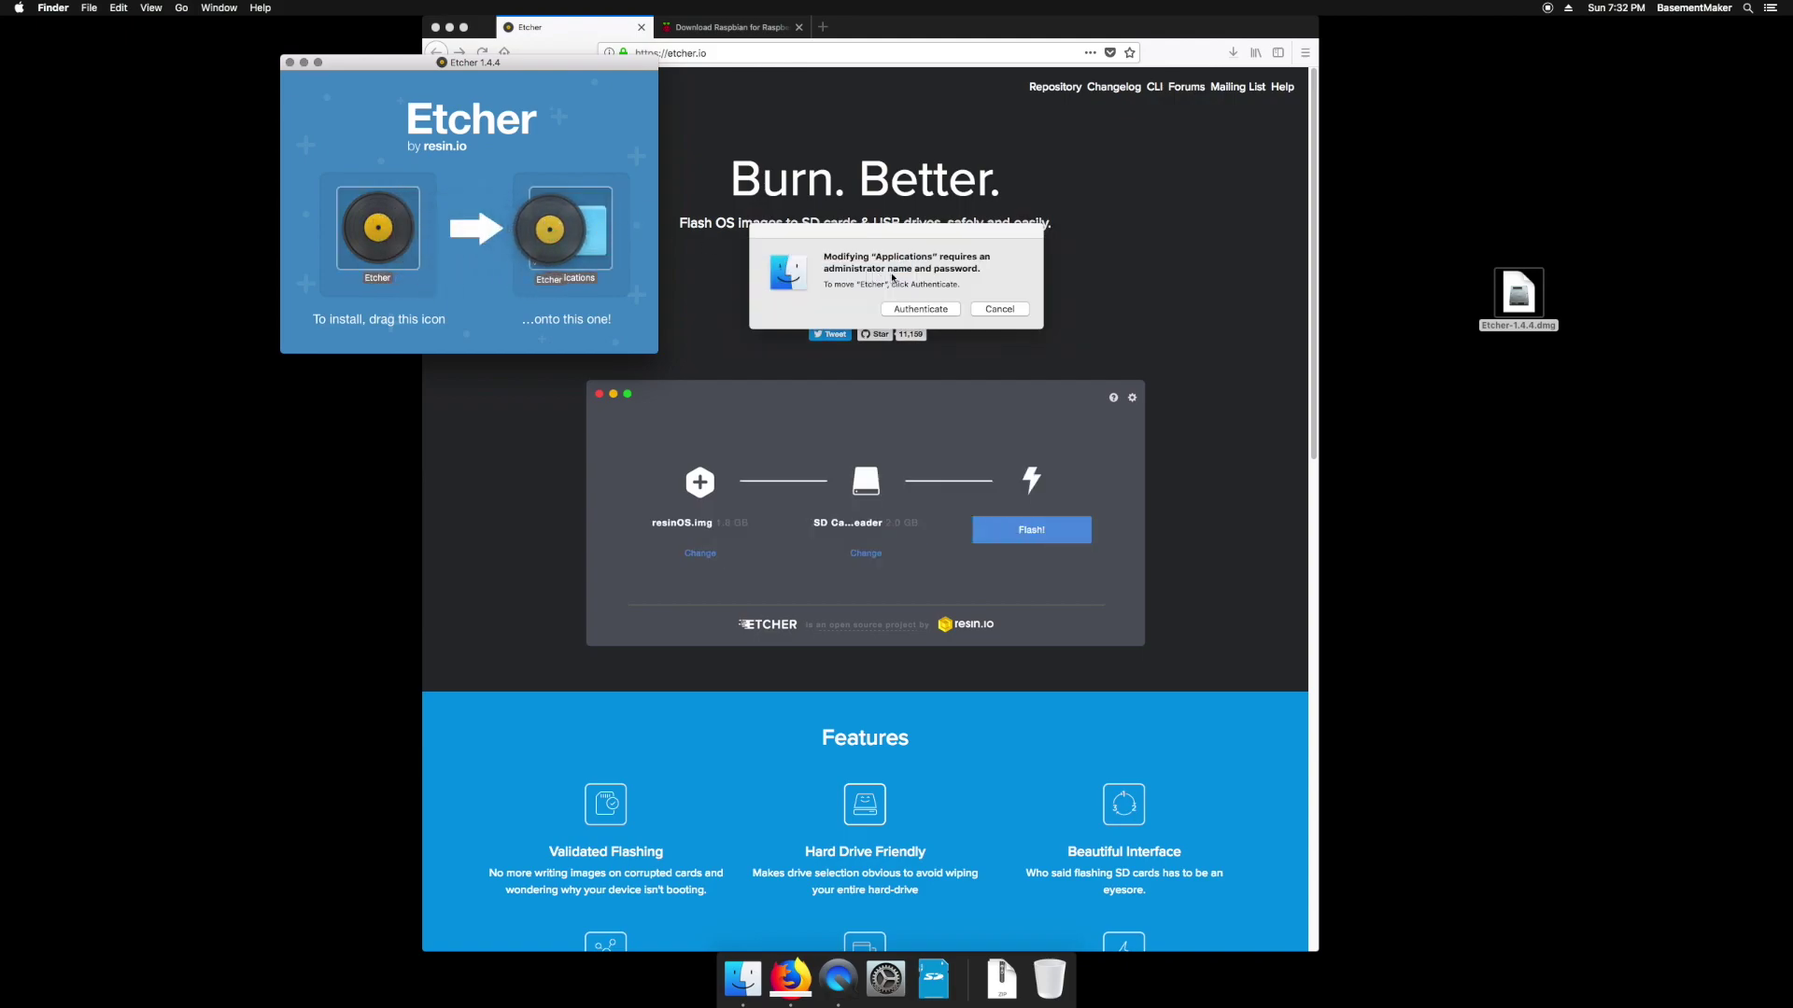
pyautogui.click(920, 309)
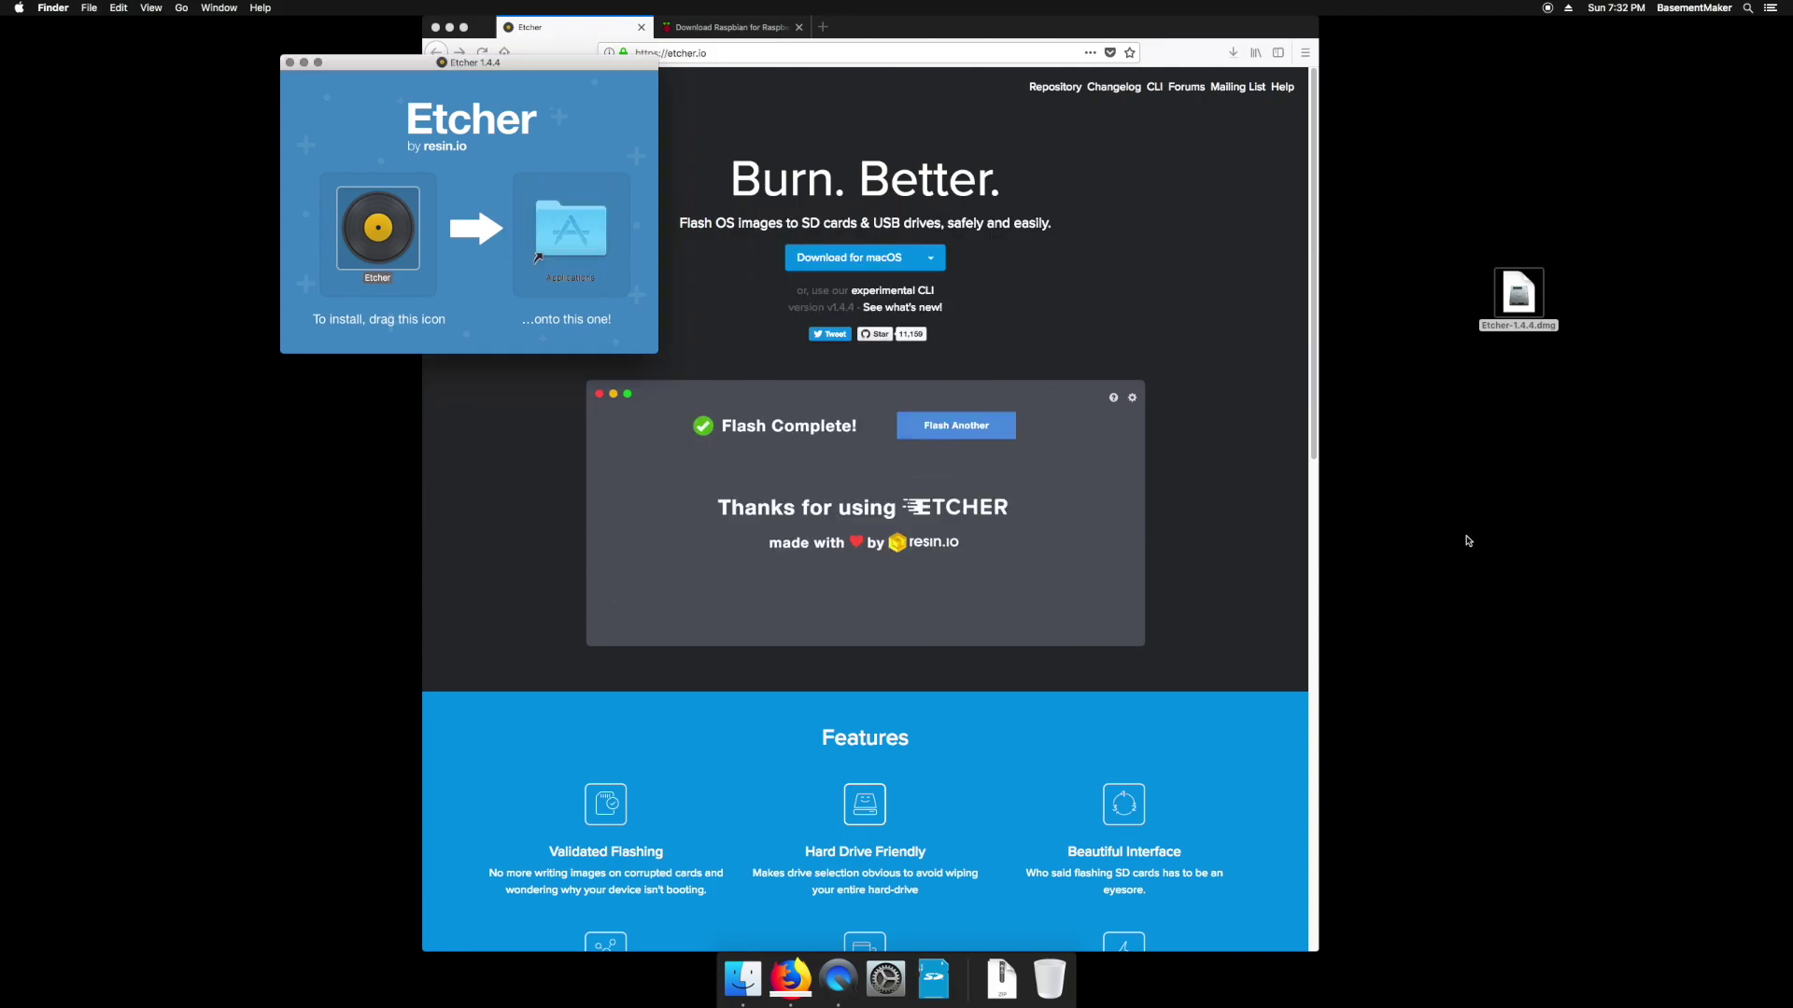
pyautogui.click(289, 62)
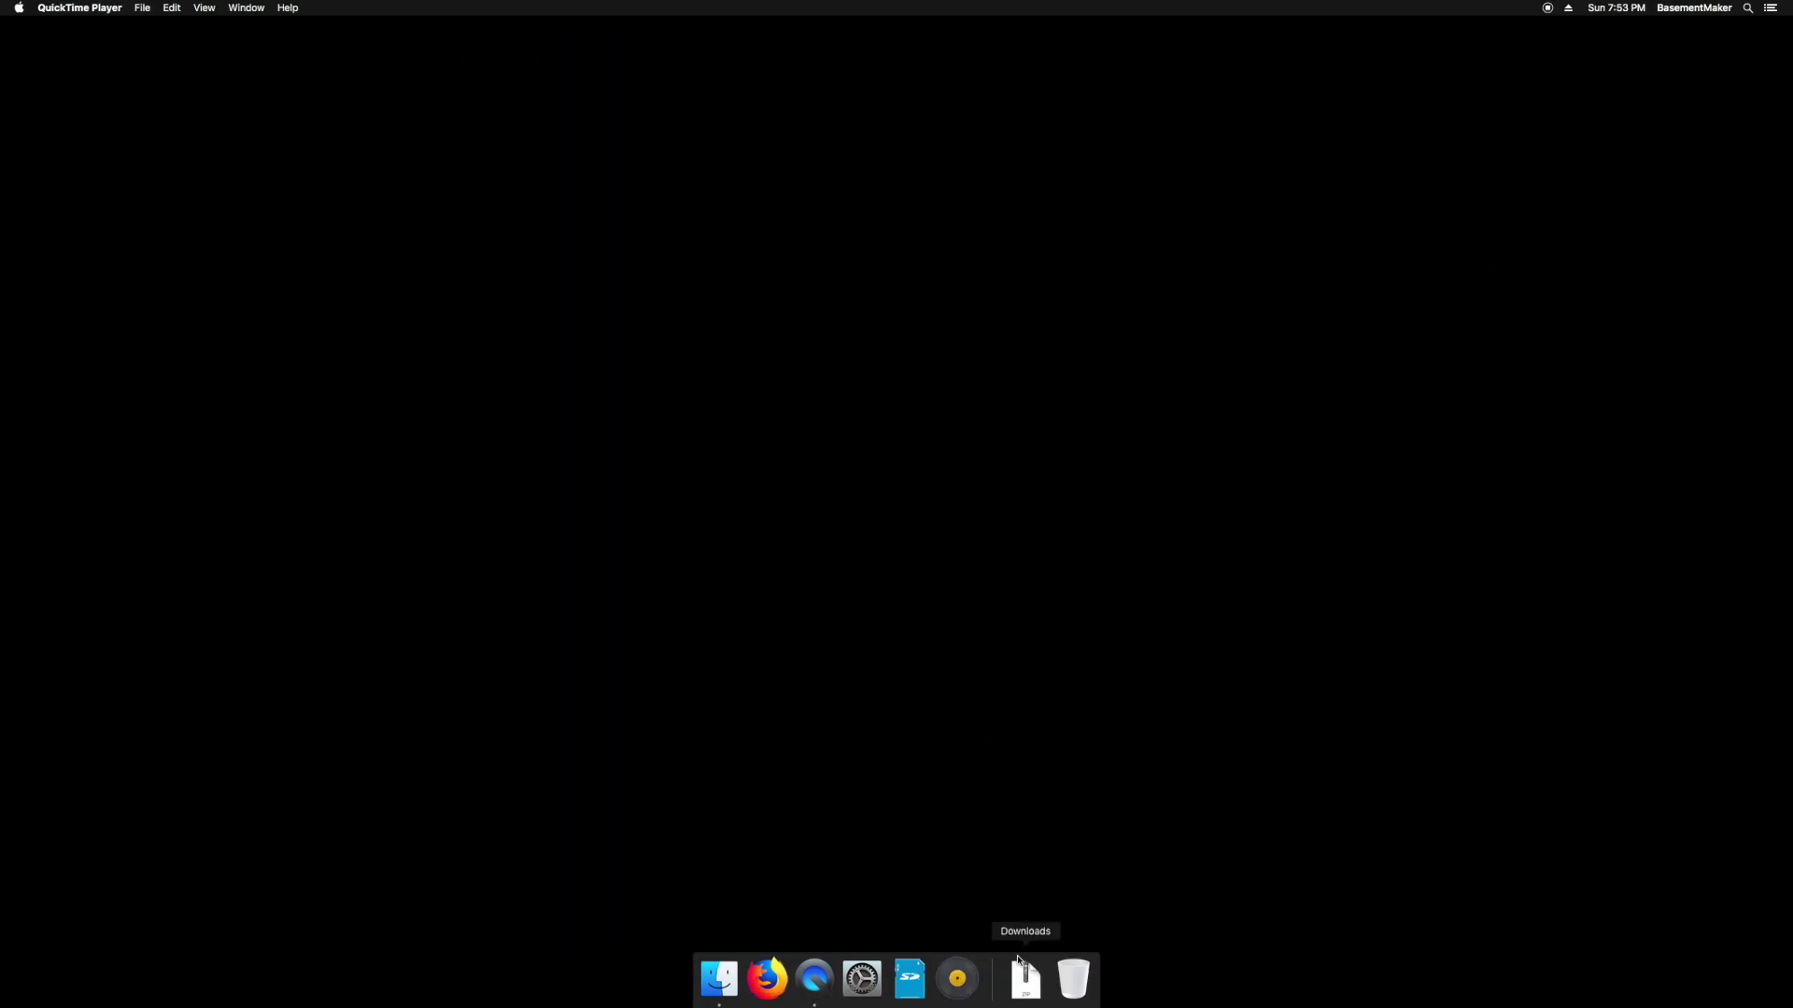
# Step: Move the Raspbian Lite zip to the desktop, extract the .img, and trash the zip
pyautogui.click(1023, 961)
pyautogui.moveTo(1018, 952); pyautogui.dragTo(912, 602)
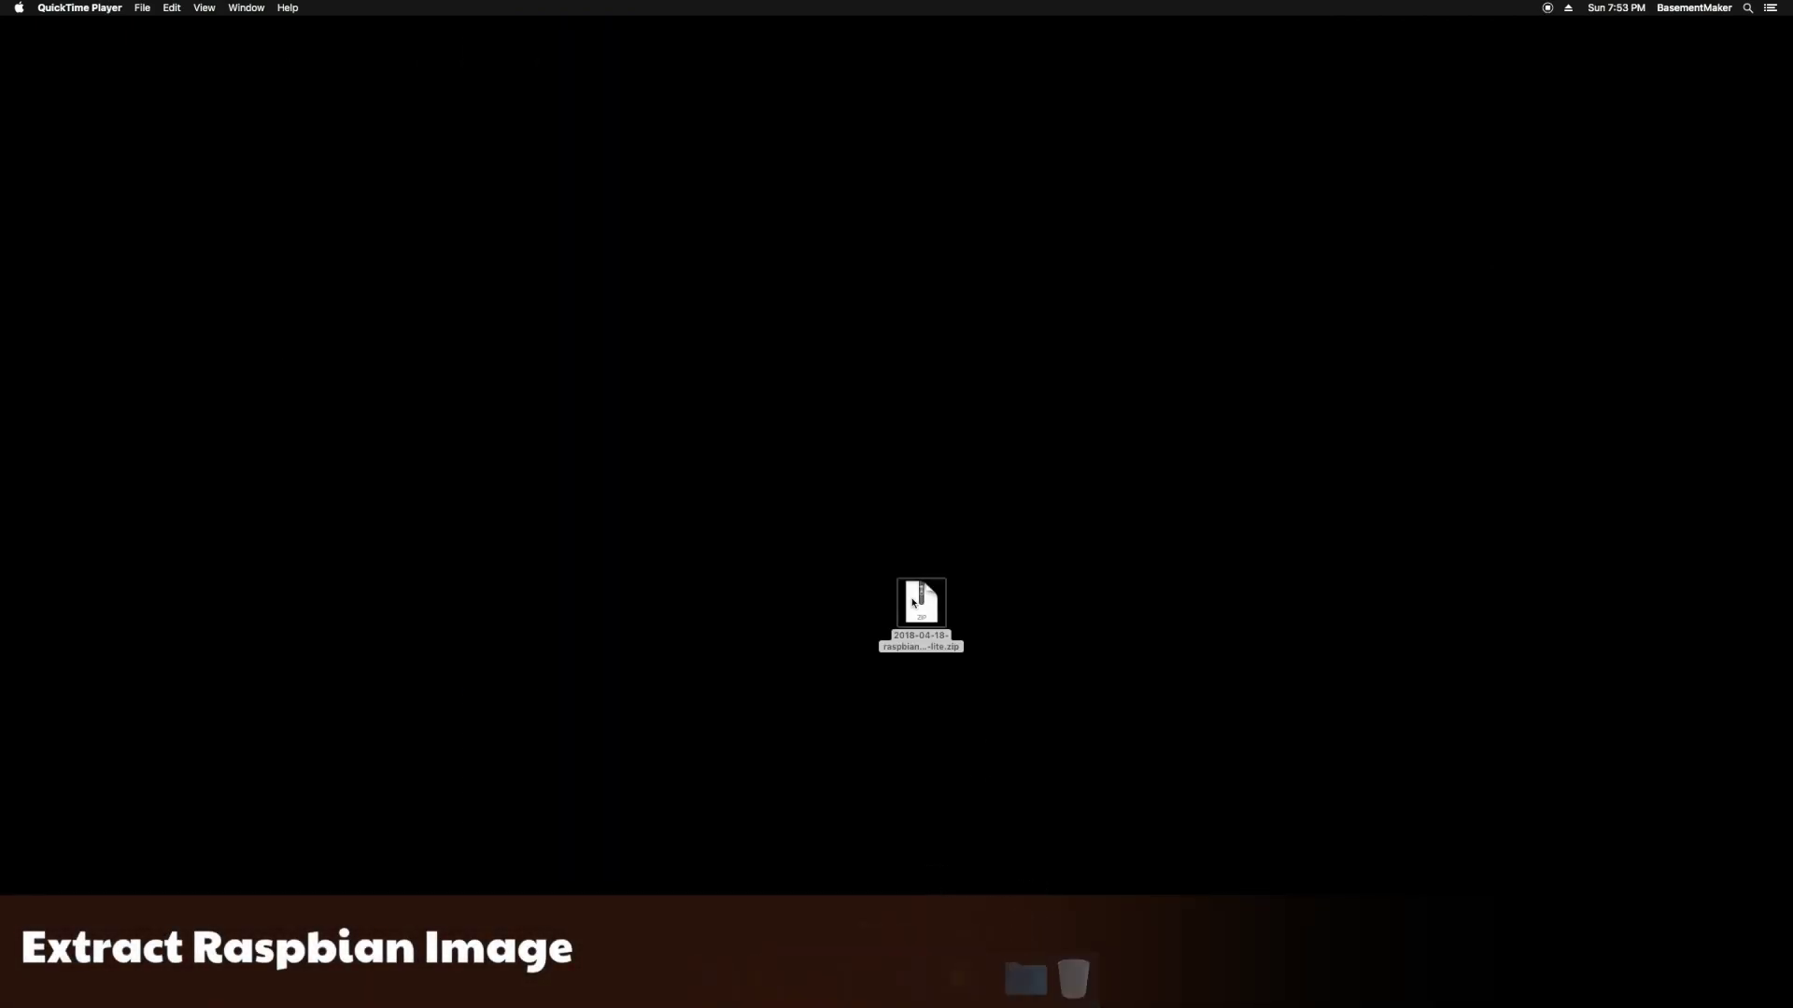
pyautogui.doubleClick(915, 611)
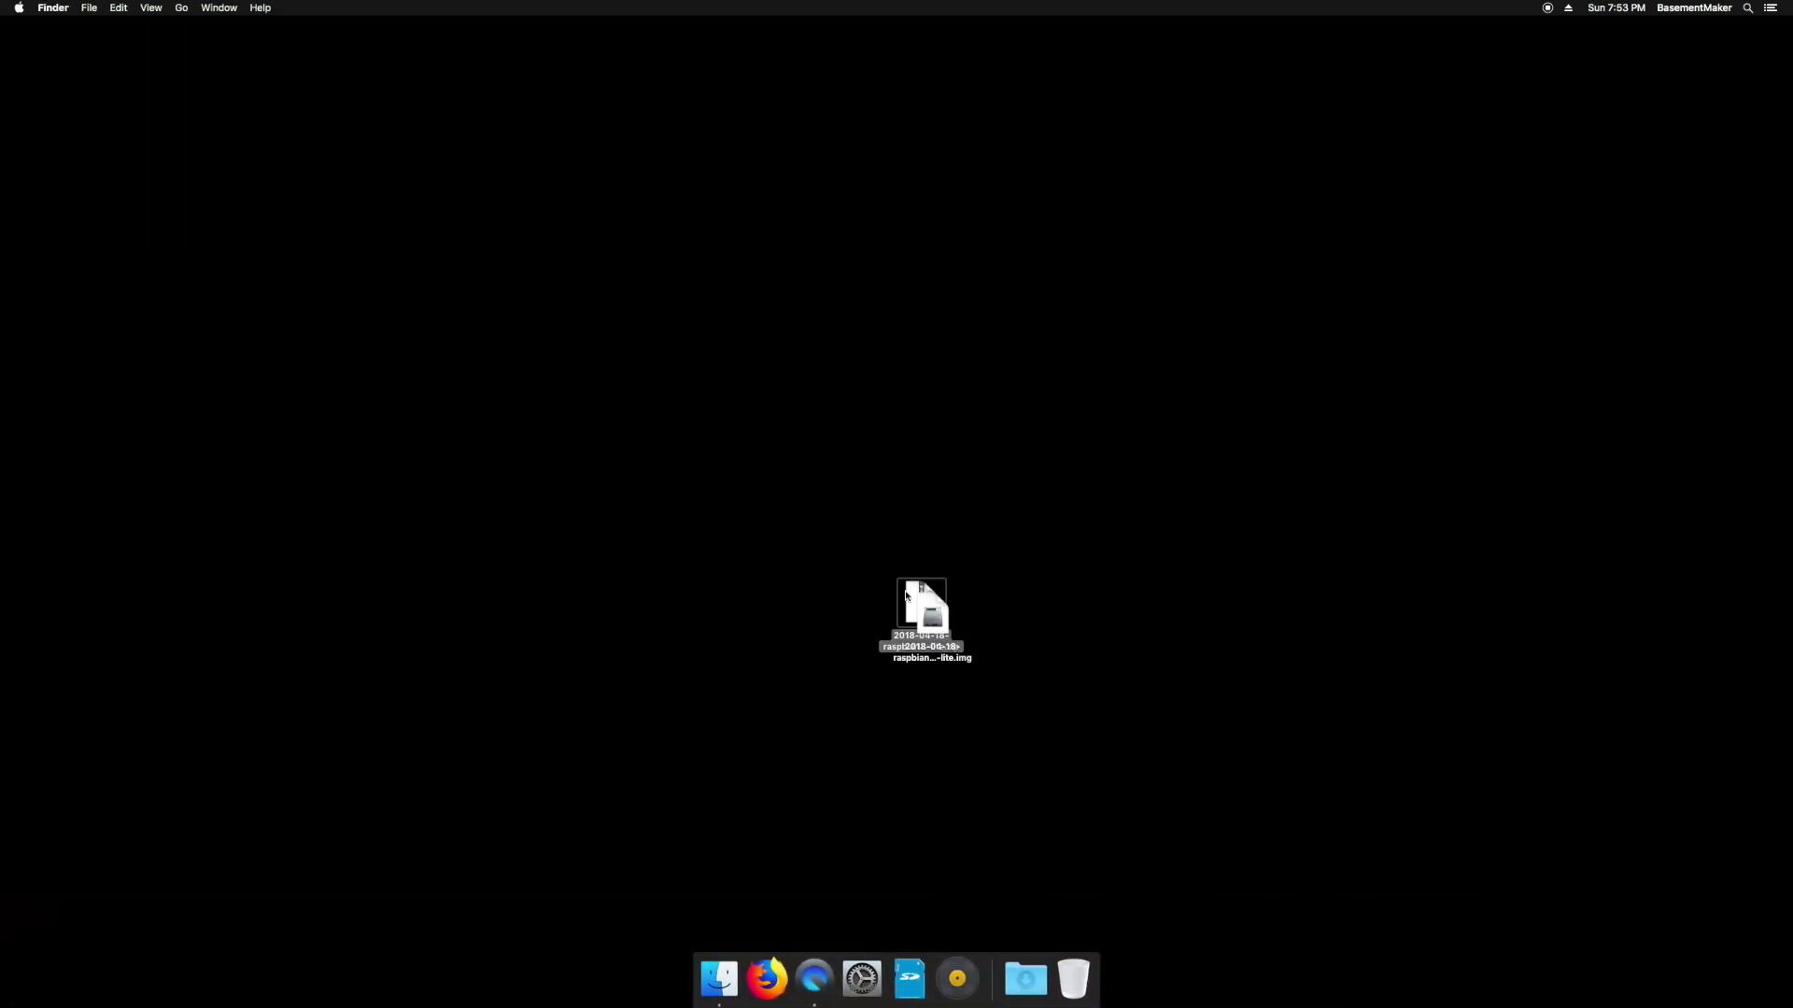
pyautogui.moveTo(932, 588); pyautogui.dragTo(1075, 991)
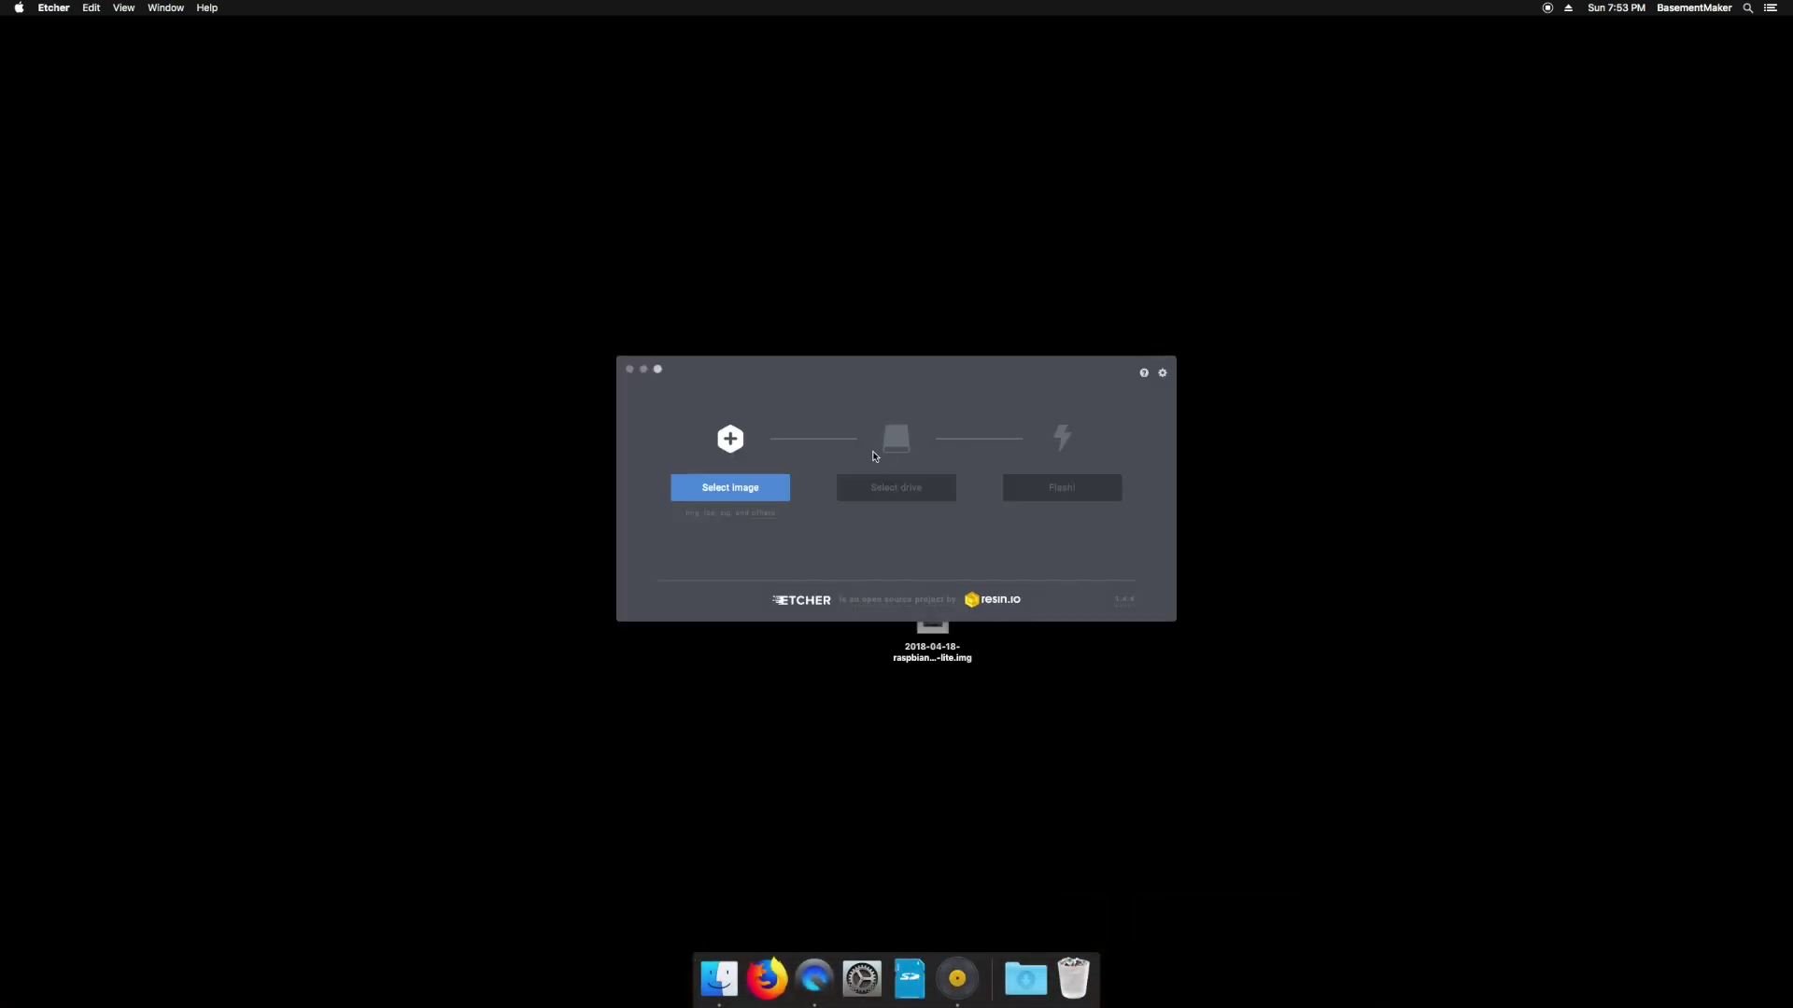
# Step: Load 2018-04-18-raspbian-stretch-lite.img from the Desktop as Etcher's image
pyautogui.click(744, 488)
pyautogui.click(692, 464)
pyautogui.click(821, 388)
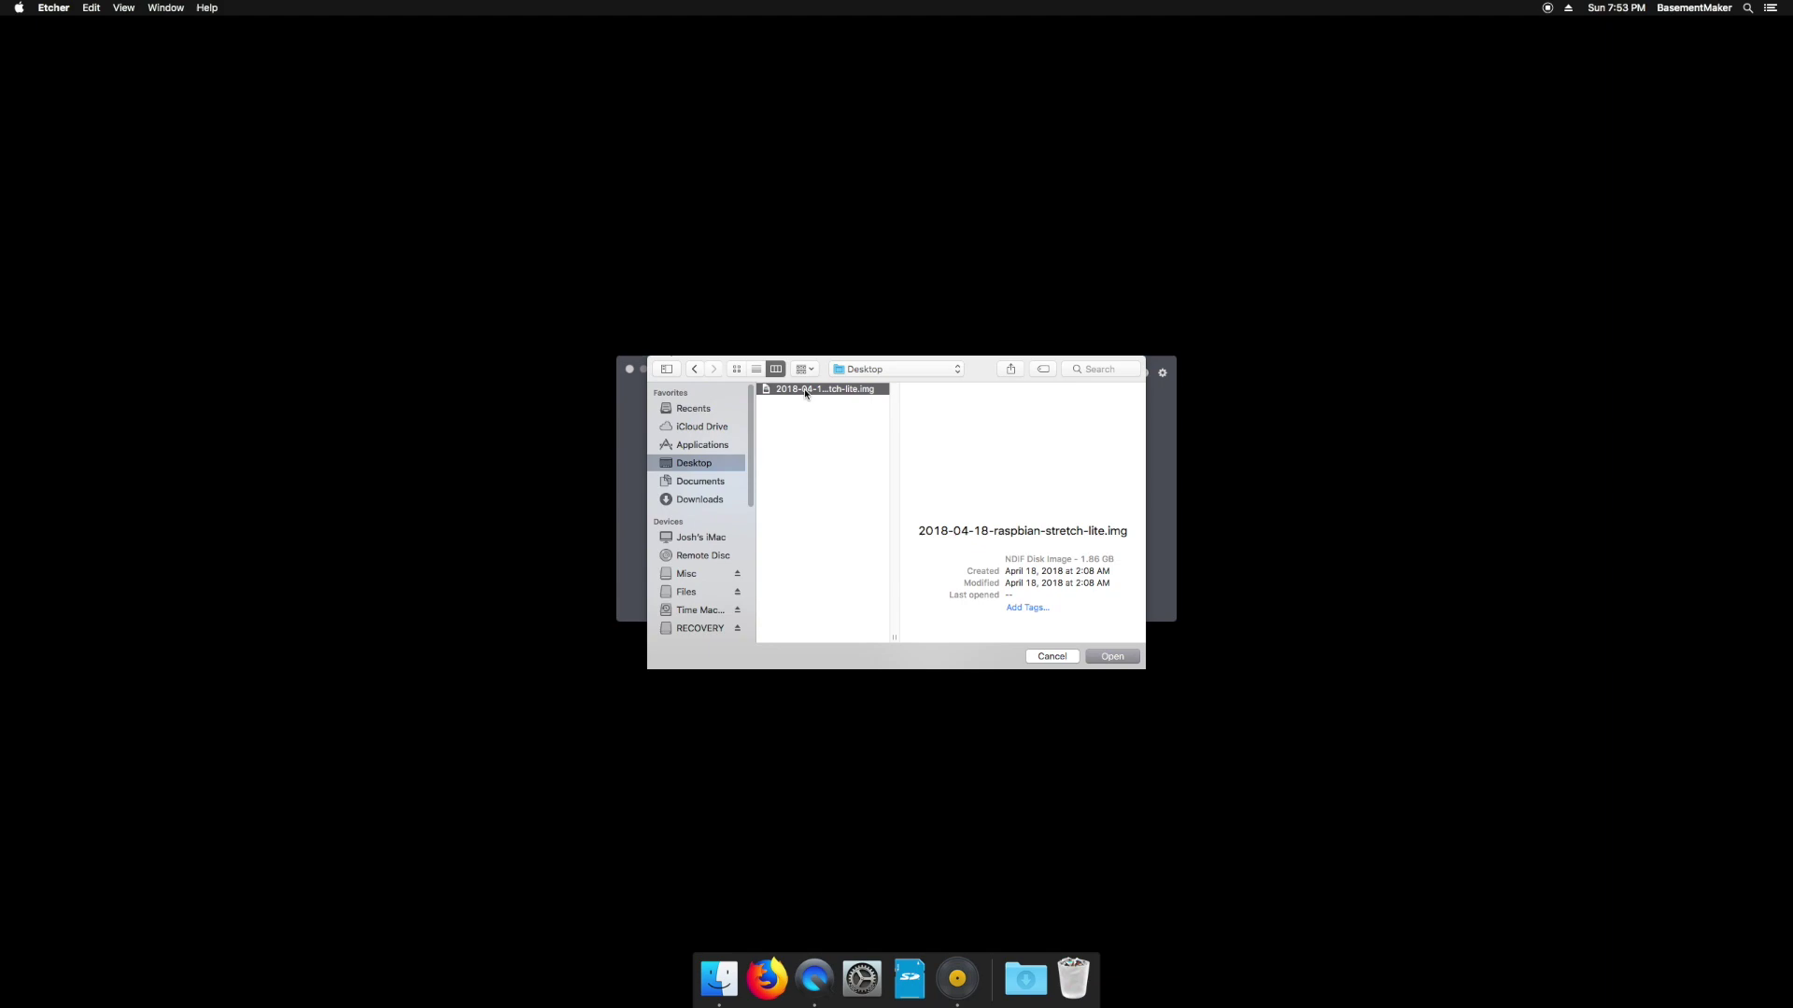
pyautogui.click(1112, 656)
# Step: Target the SanDisk Cruzer Fit drive and start flashing
pyautogui.click(884, 487)
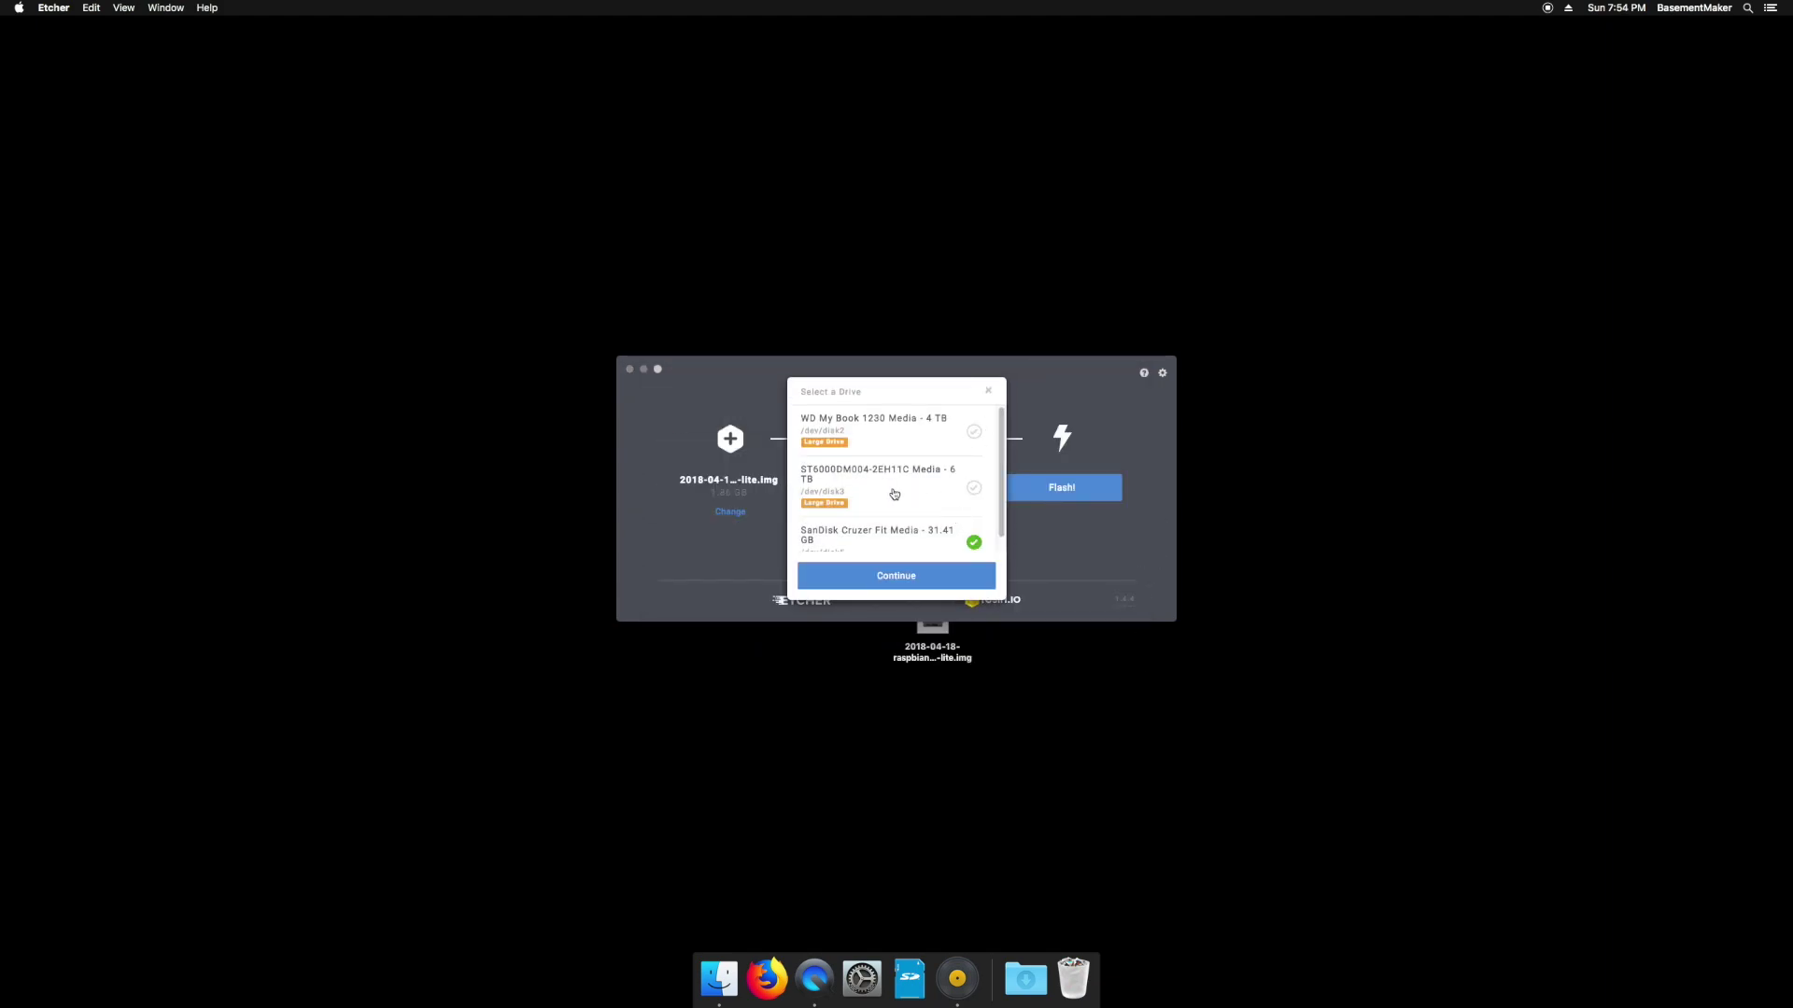
pyautogui.click(898, 577)
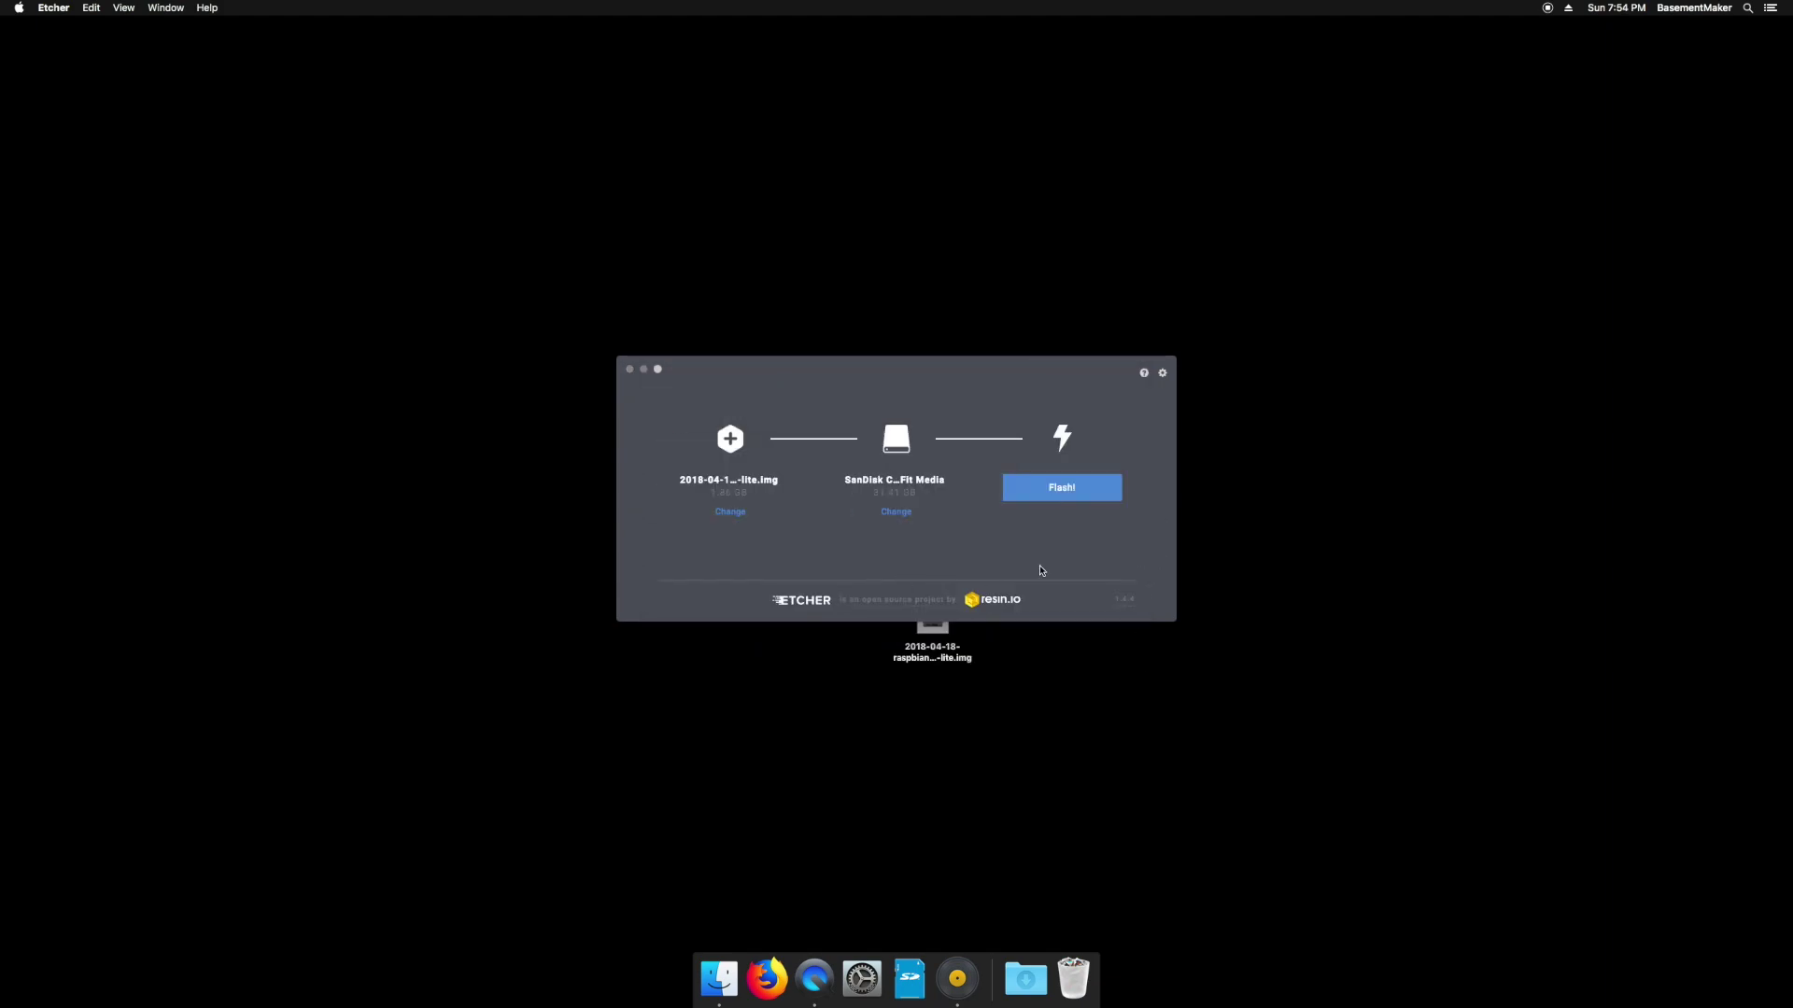
pyautogui.click(1050, 497)
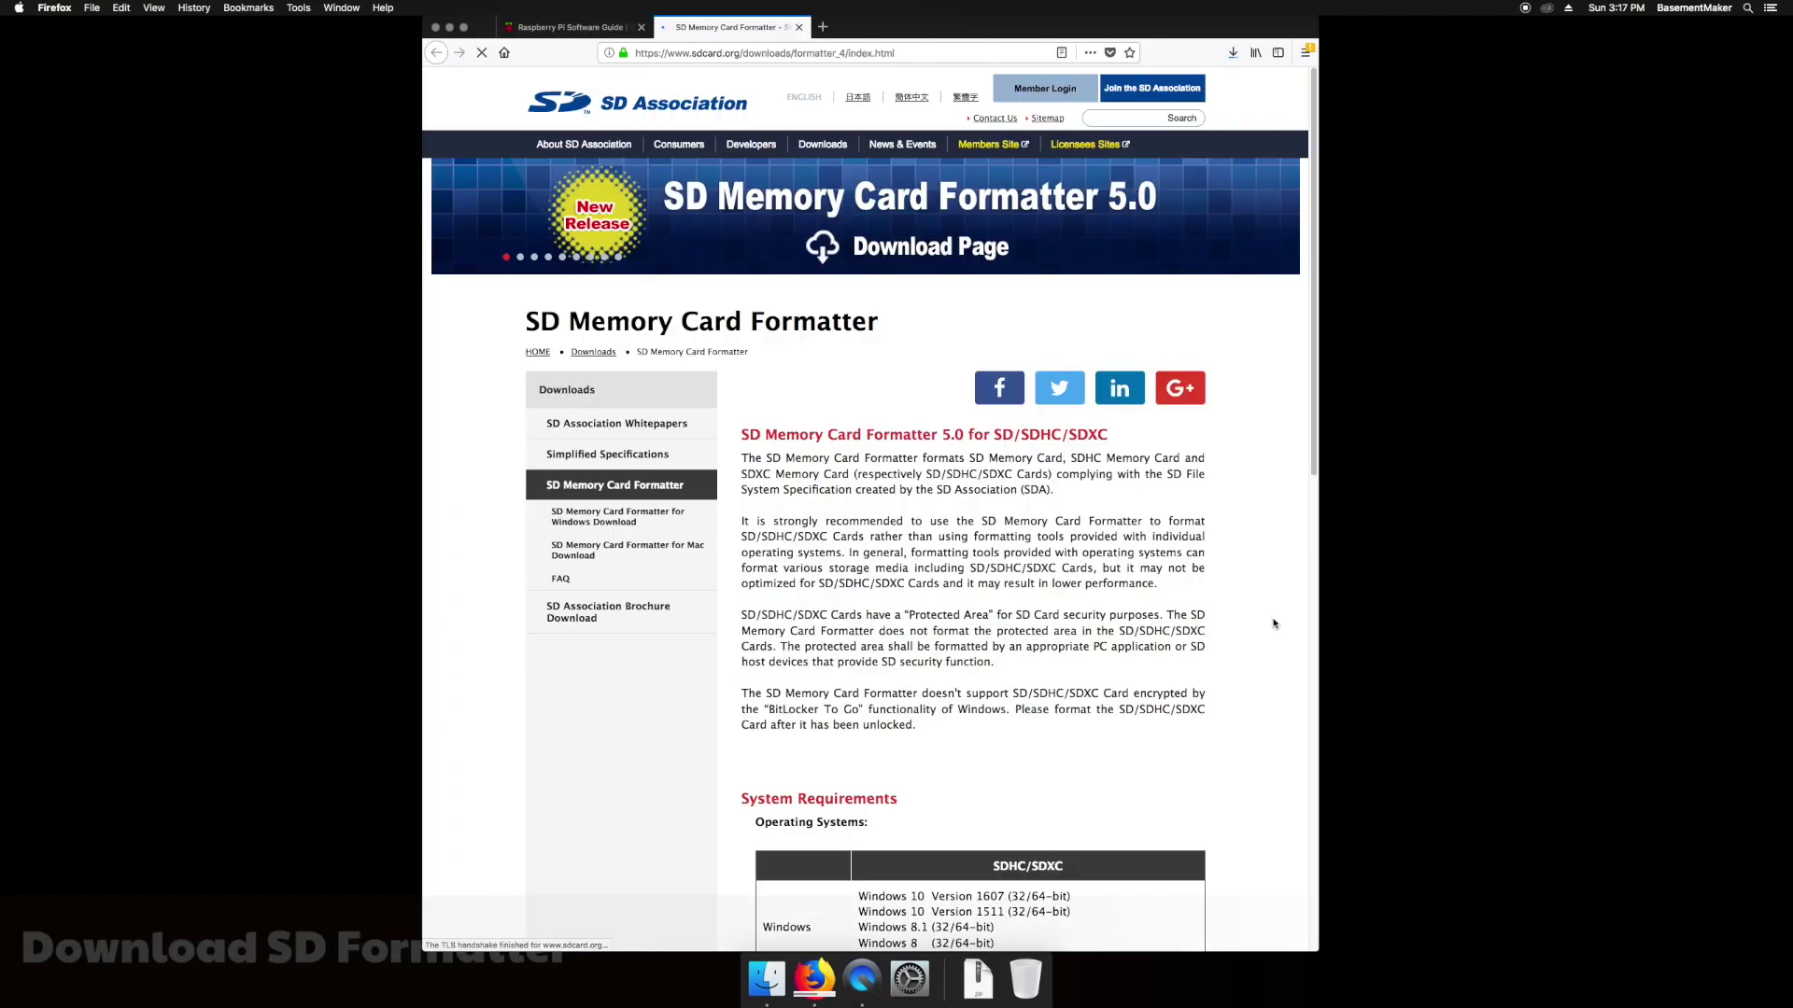
# Step: Accept the SD Memory Card Formatter EULA and save the Mac installer package
pyautogui.scroll(-3, 1275, 624)
pyautogui.scroll(-2, 1008, 596)
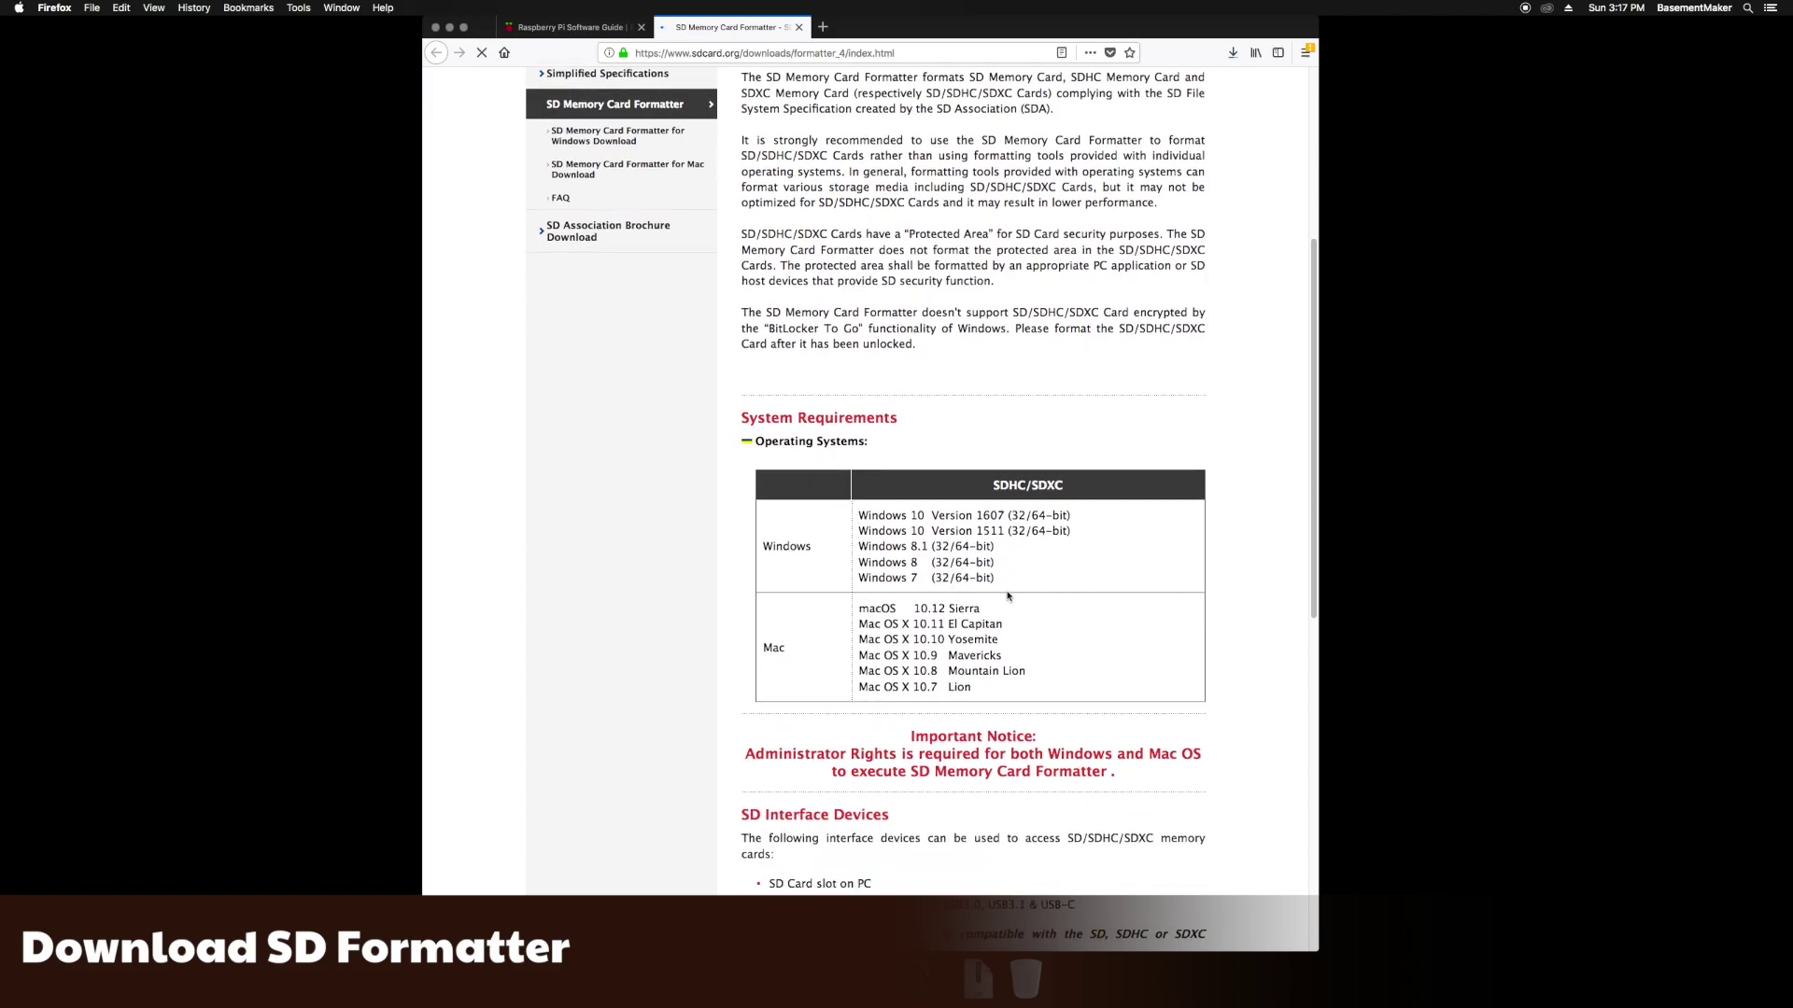
pyautogui.scroll(-6, 1233, 674)
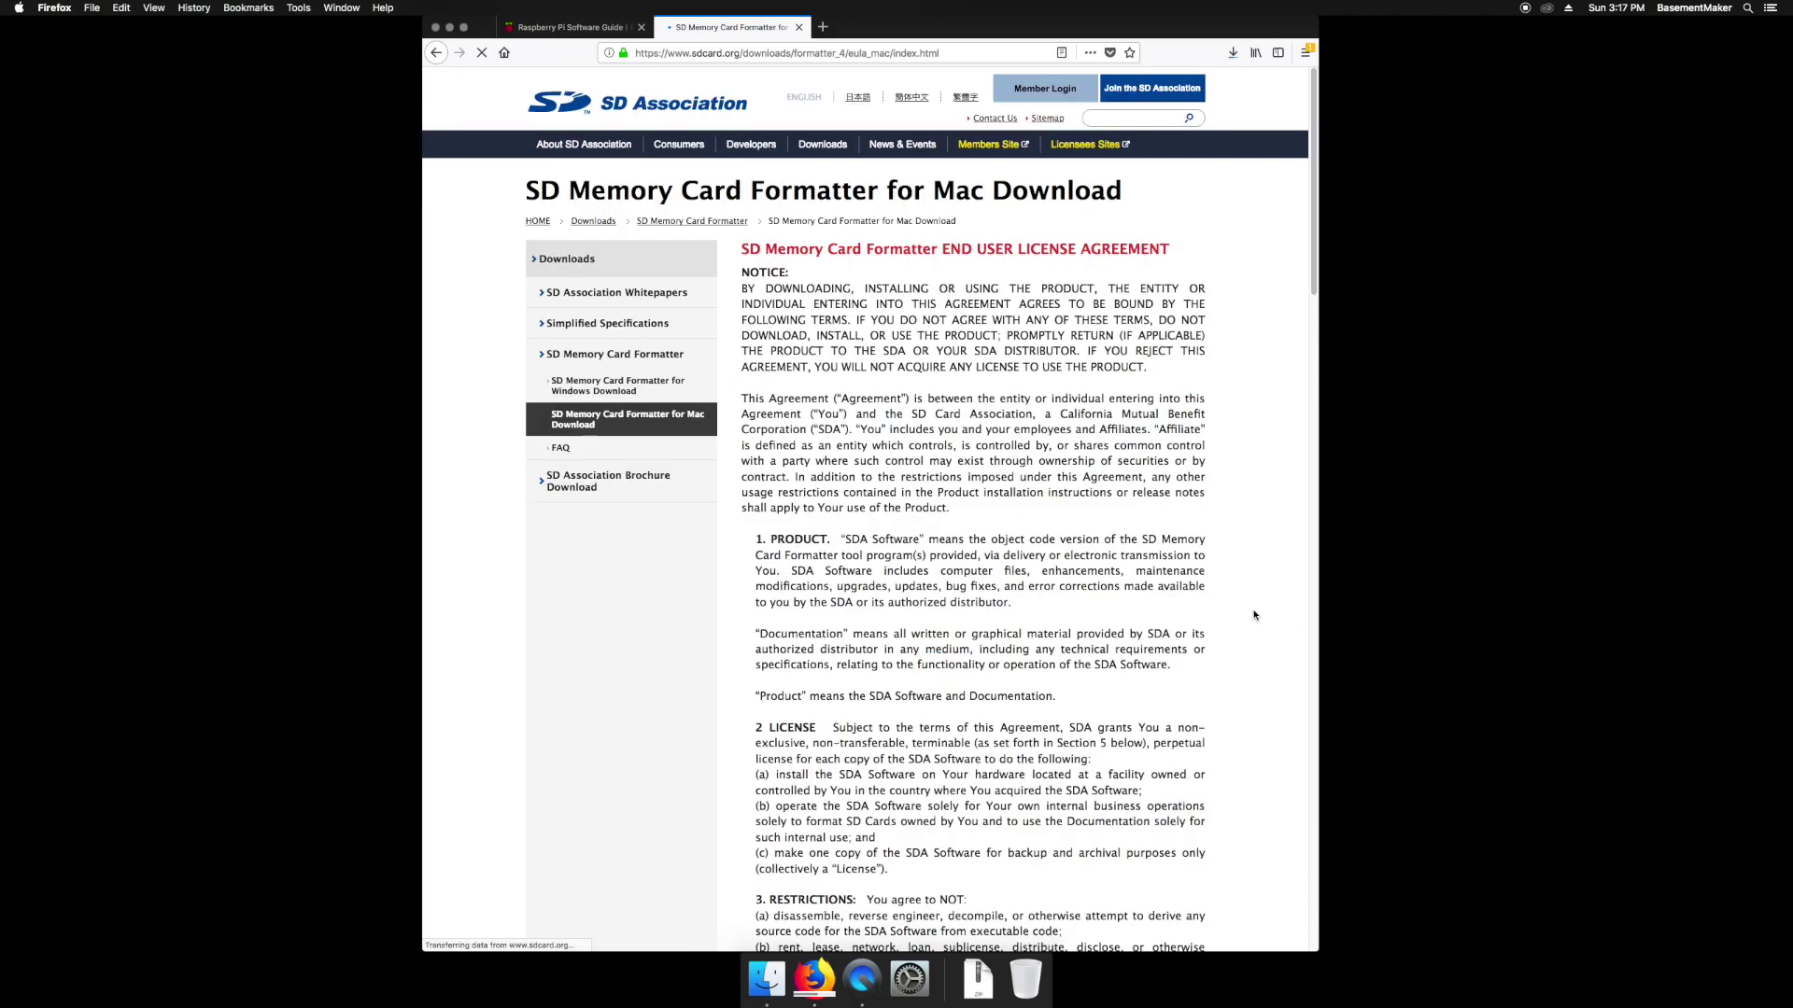
pyautogui.scroll(-20, 1233, 612)
pyautogui.scroll(-3, 1206, 612)
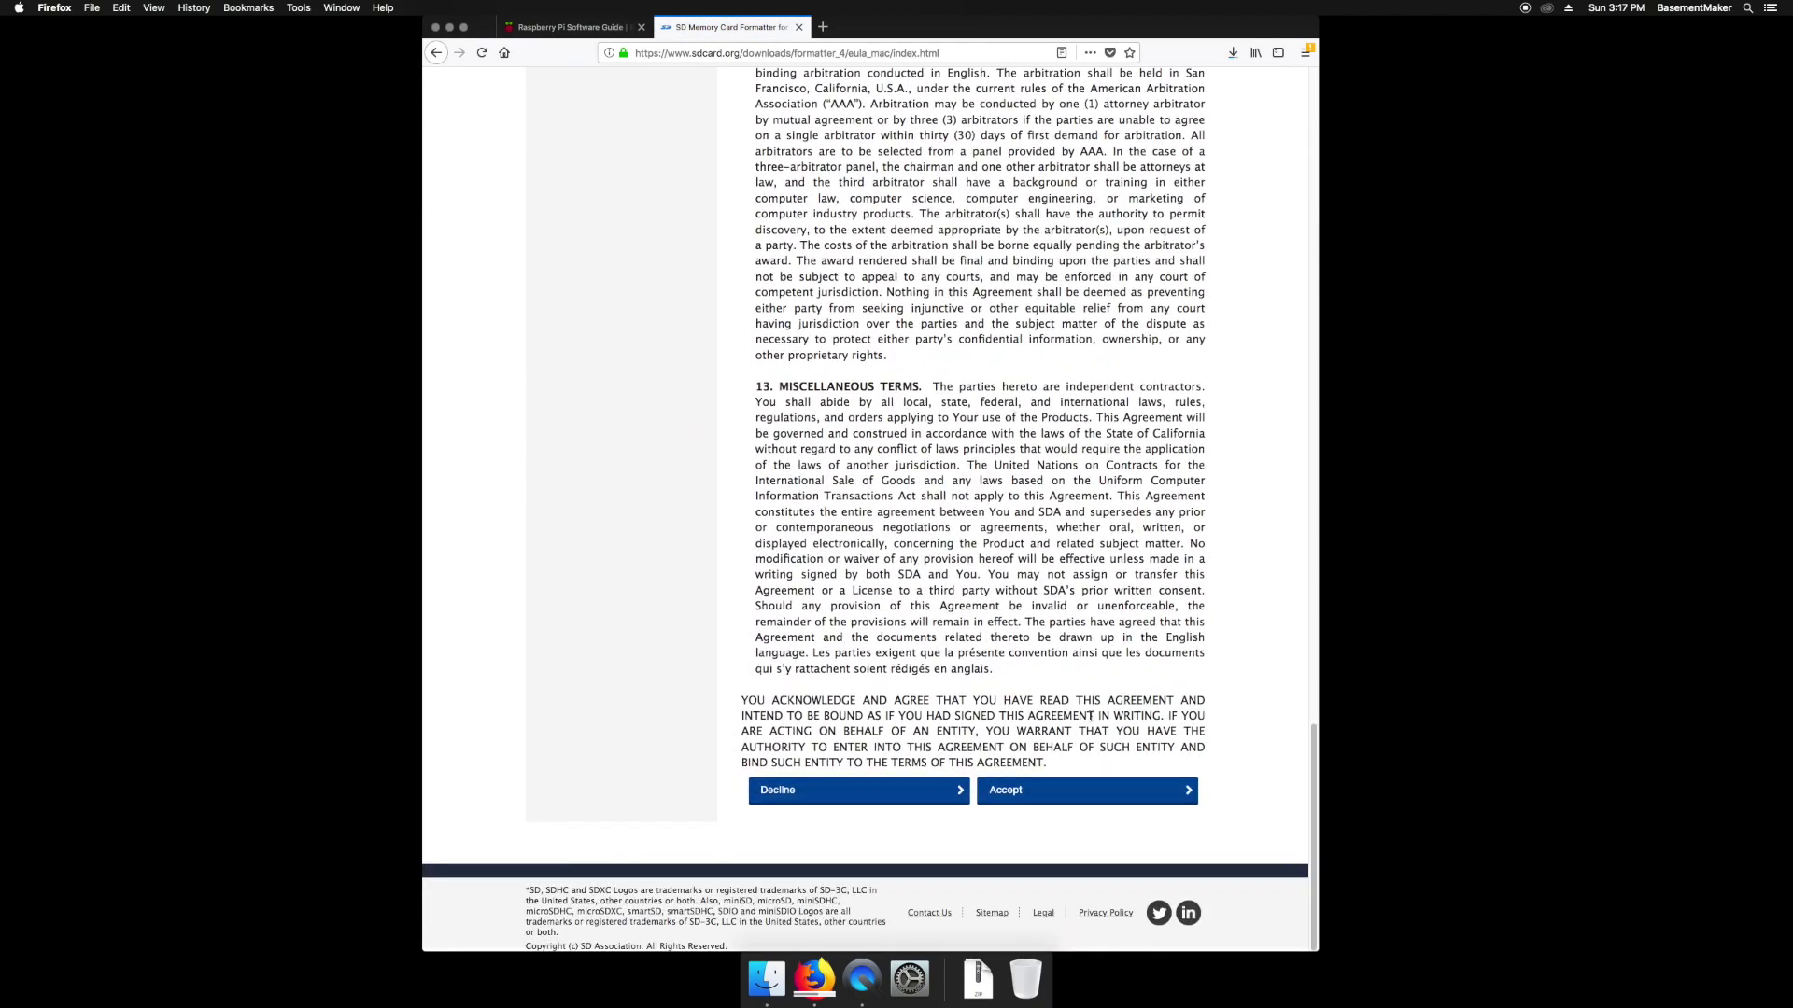
pyautogui.click(1044, 794)
pyautogui.click(773, 505)
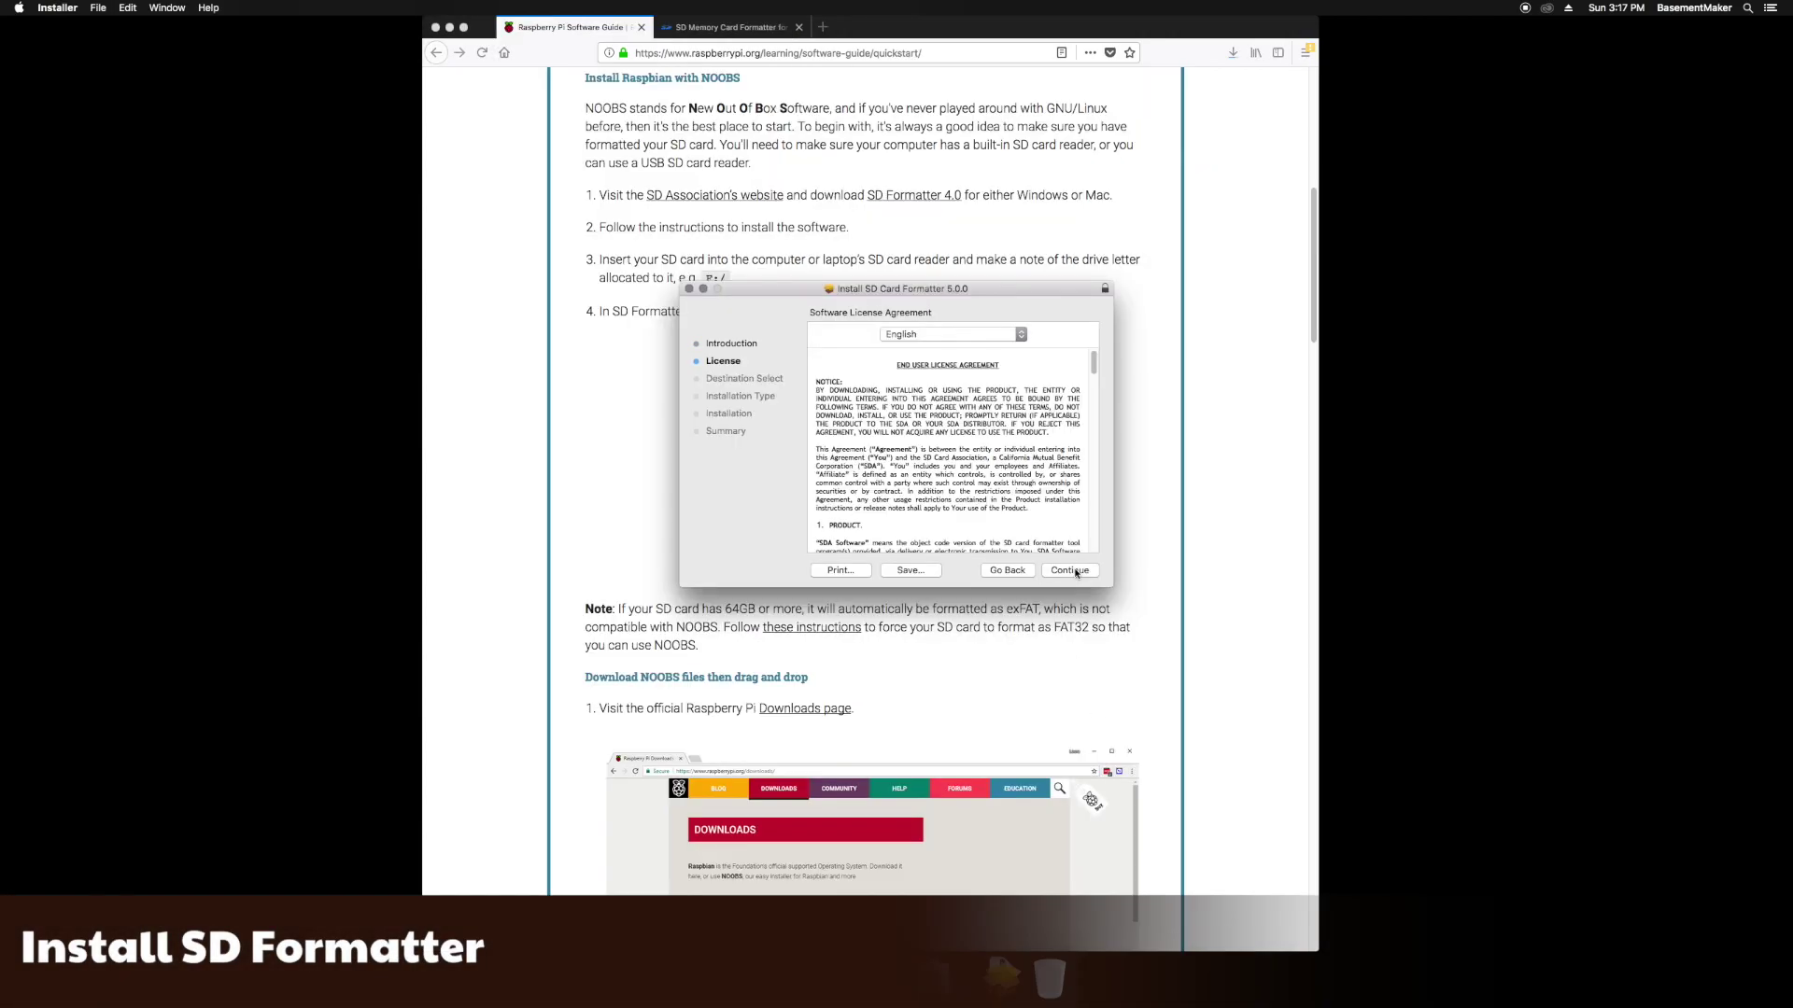
# Step: Agree to the licence, authorize and install SD Card Formatter 5.0.0, then close the installer
pyautogui.click(1071, 571)
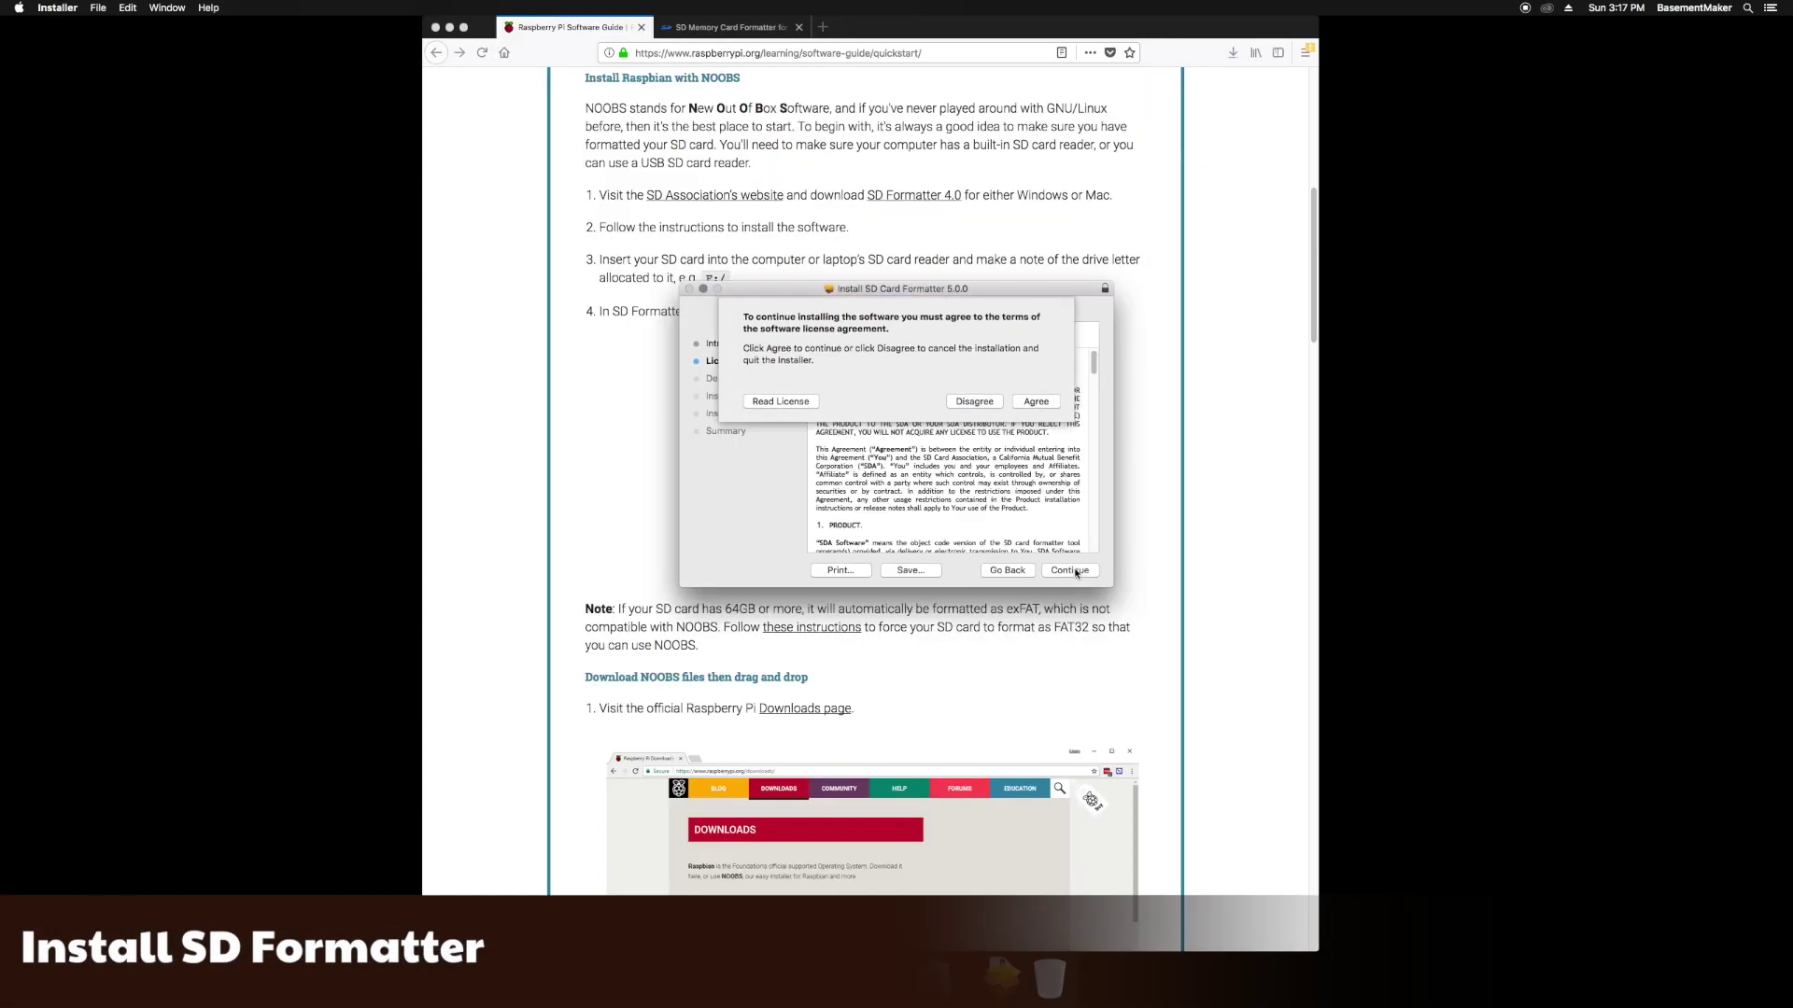
pyautogui.click(1036, 403)
pyautogui.click(1074, 569)
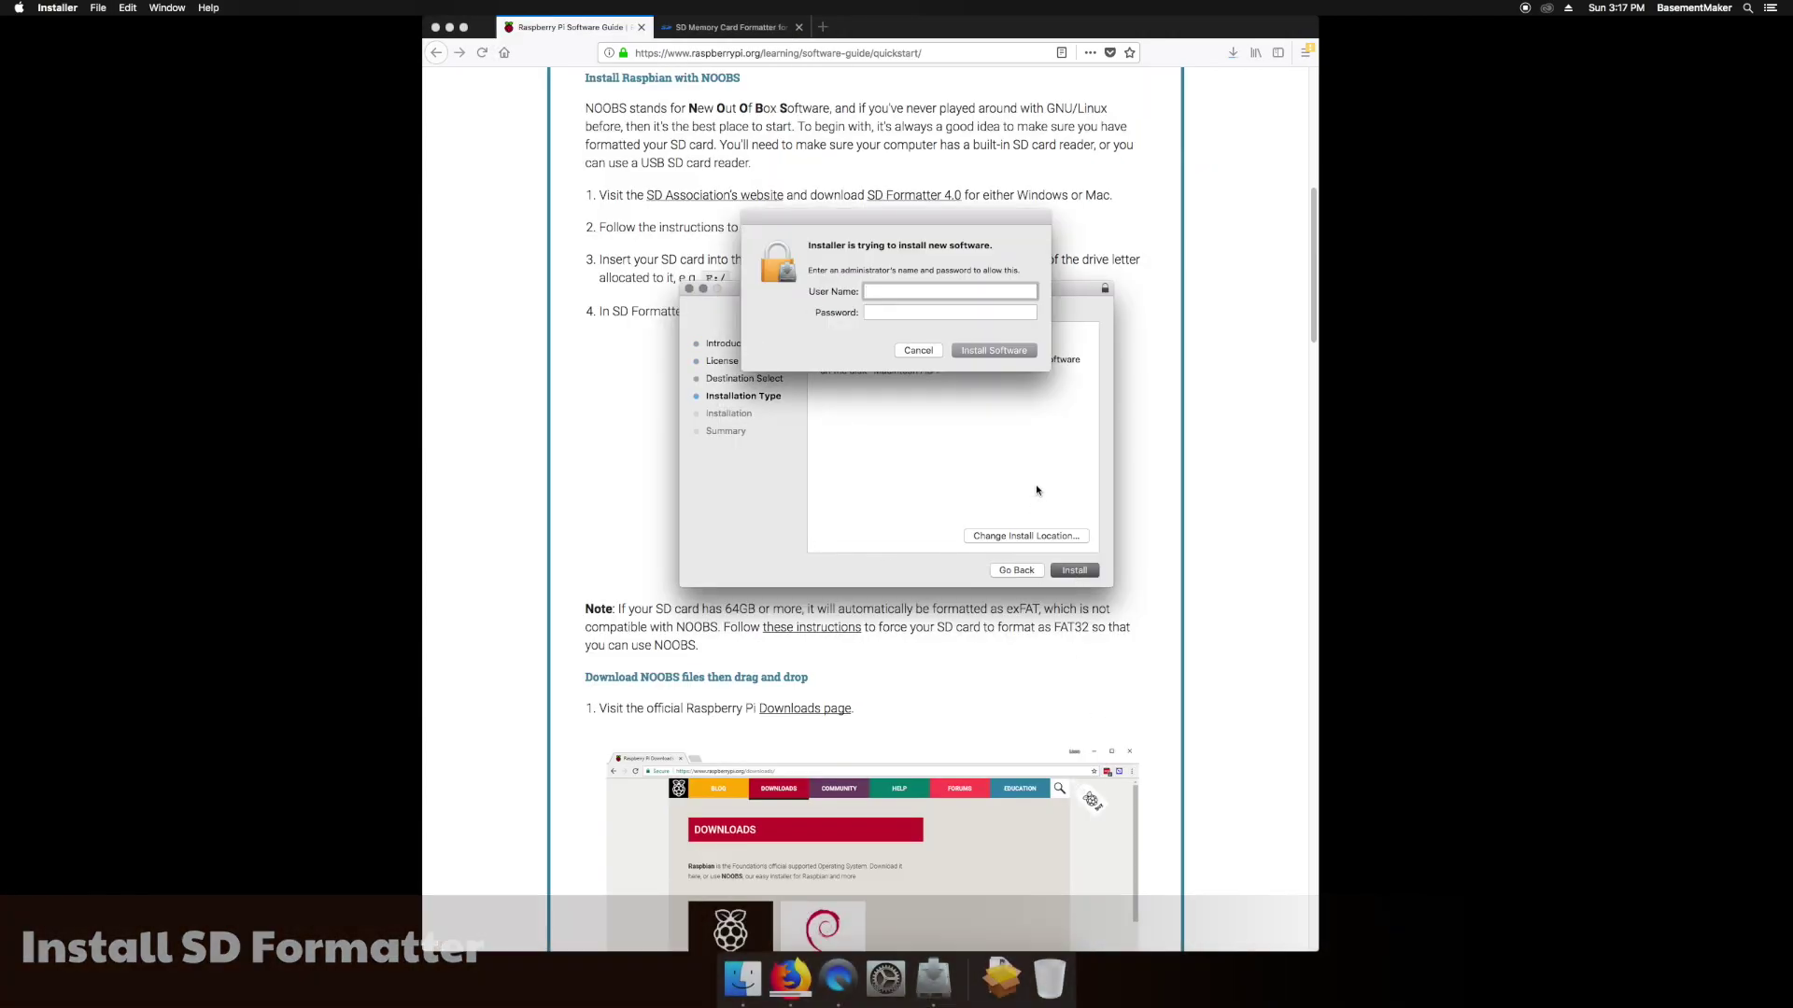
pyautogui.press('Return')
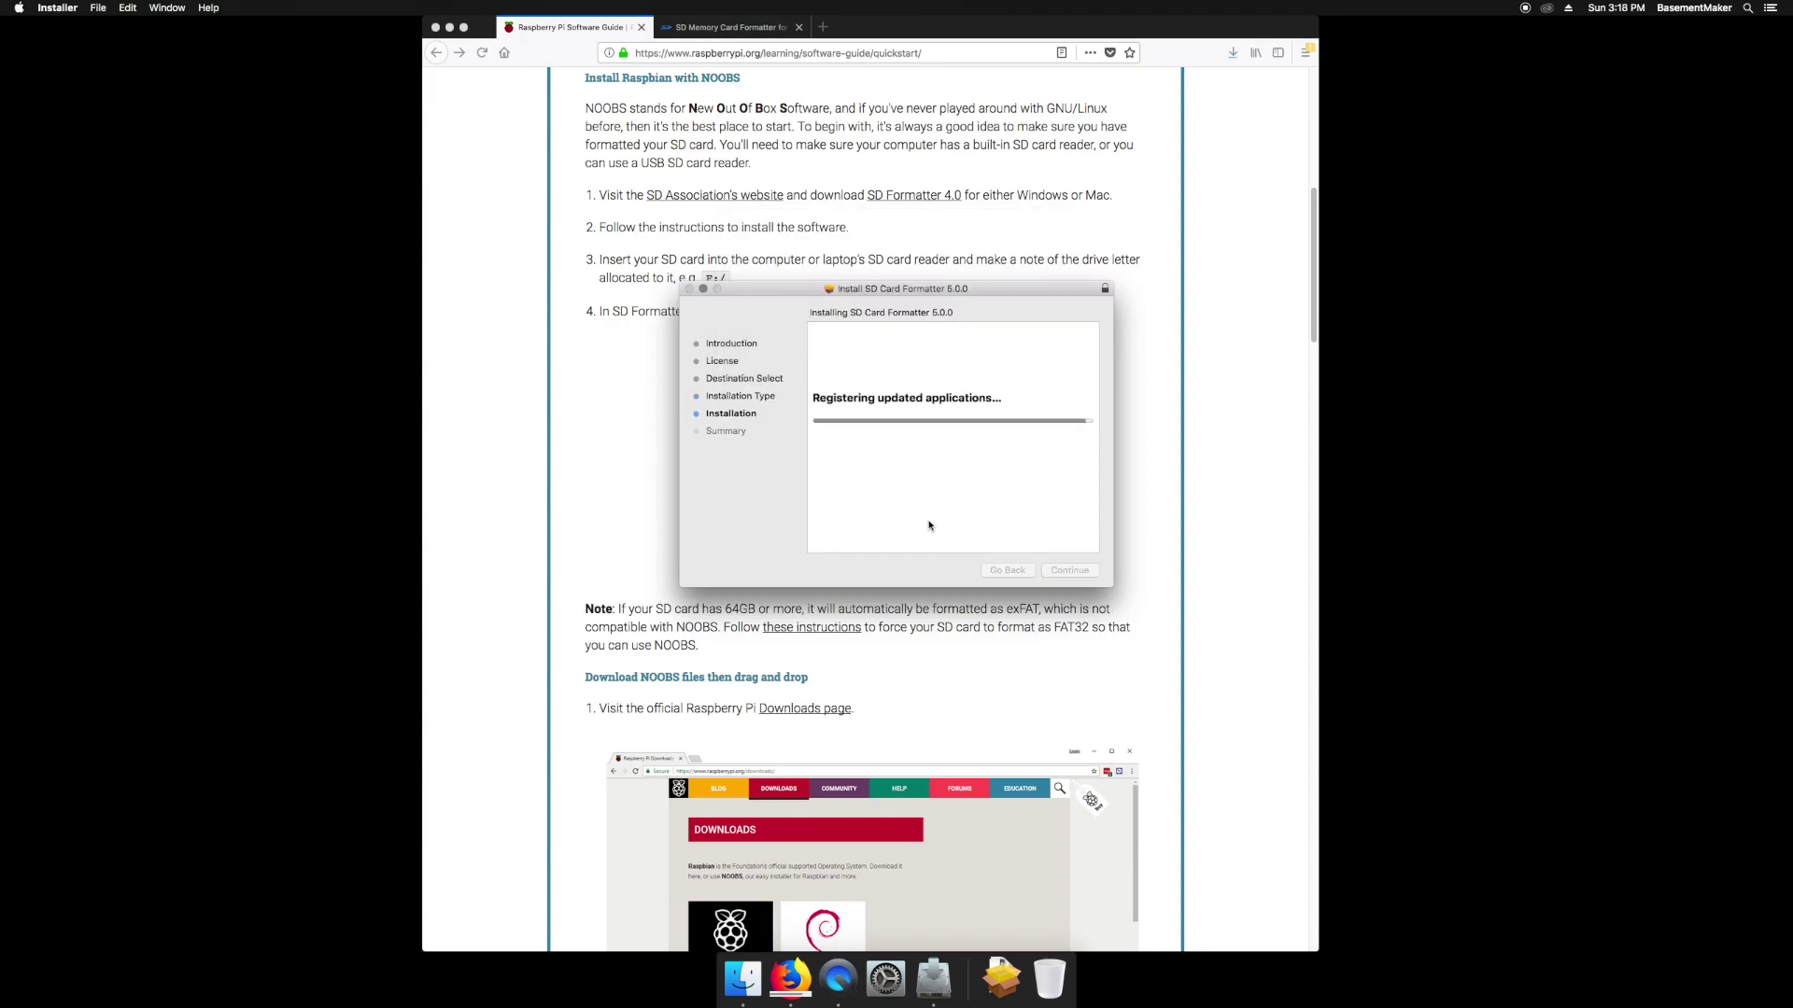
pyautogui.click(1074, 570)
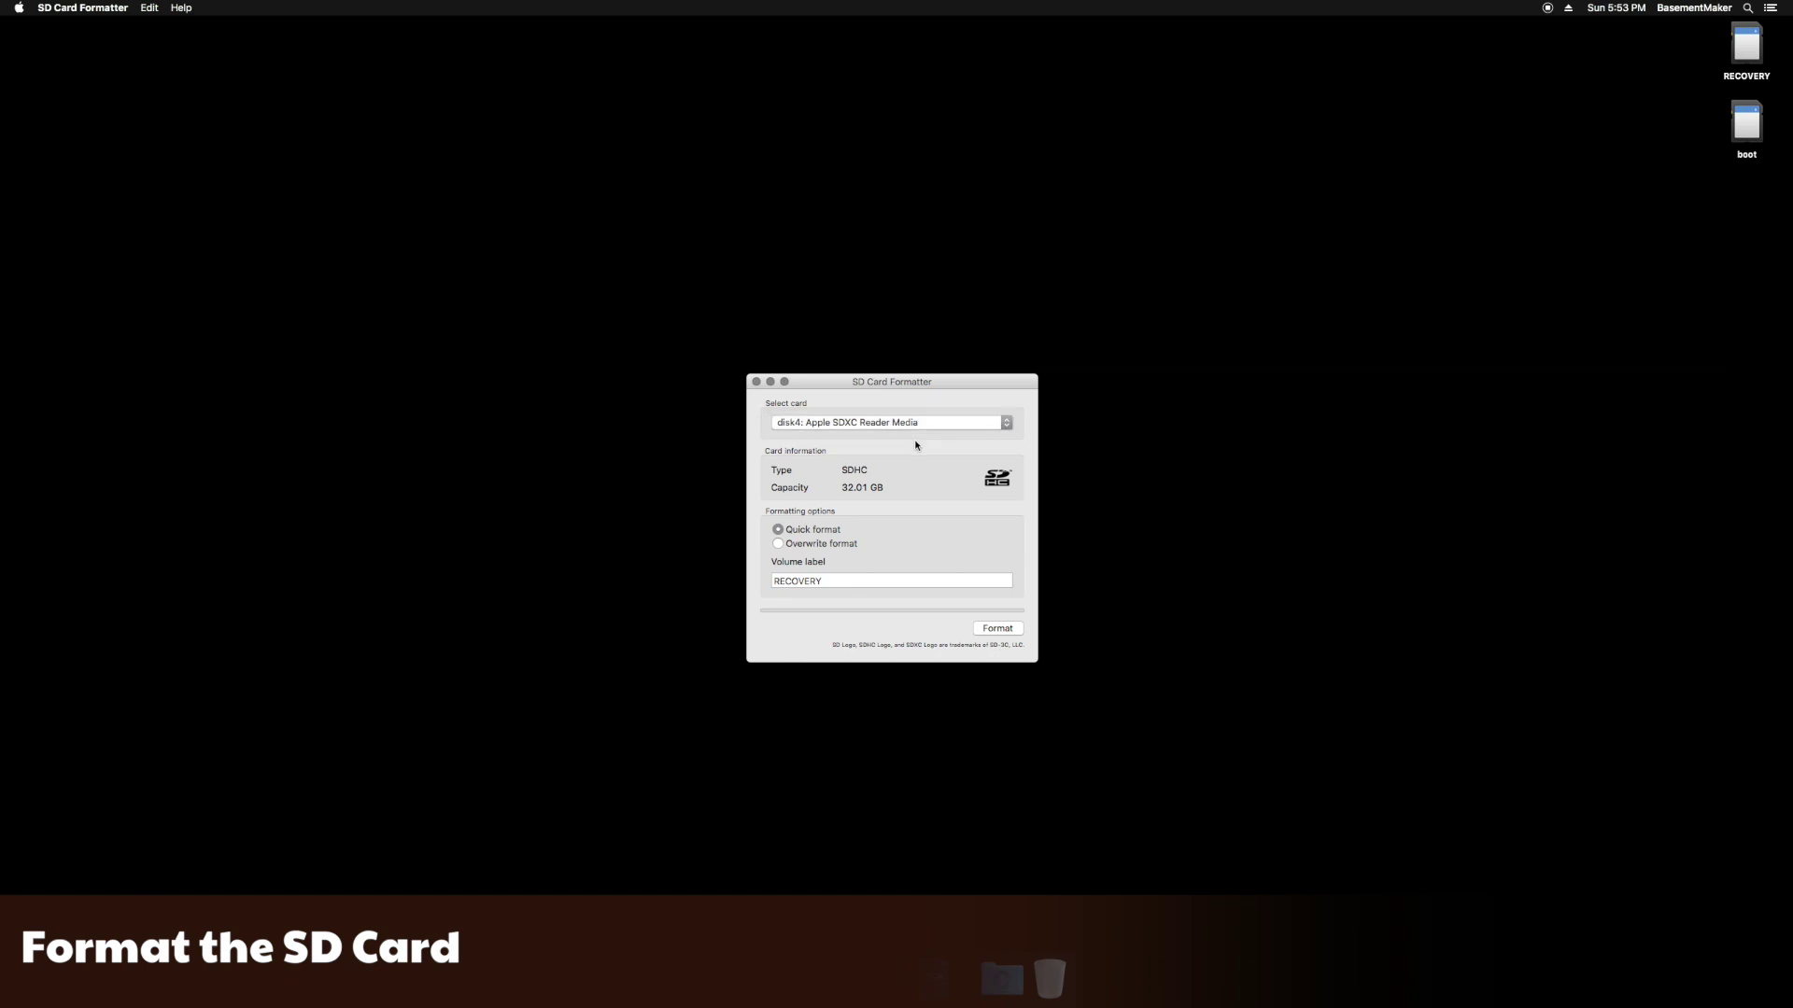
# Step: Relabel the volume Noobs and format the 32.01 GB card, confirming the erase
pyautogui.press('Tab')
pyautogui.write('N')
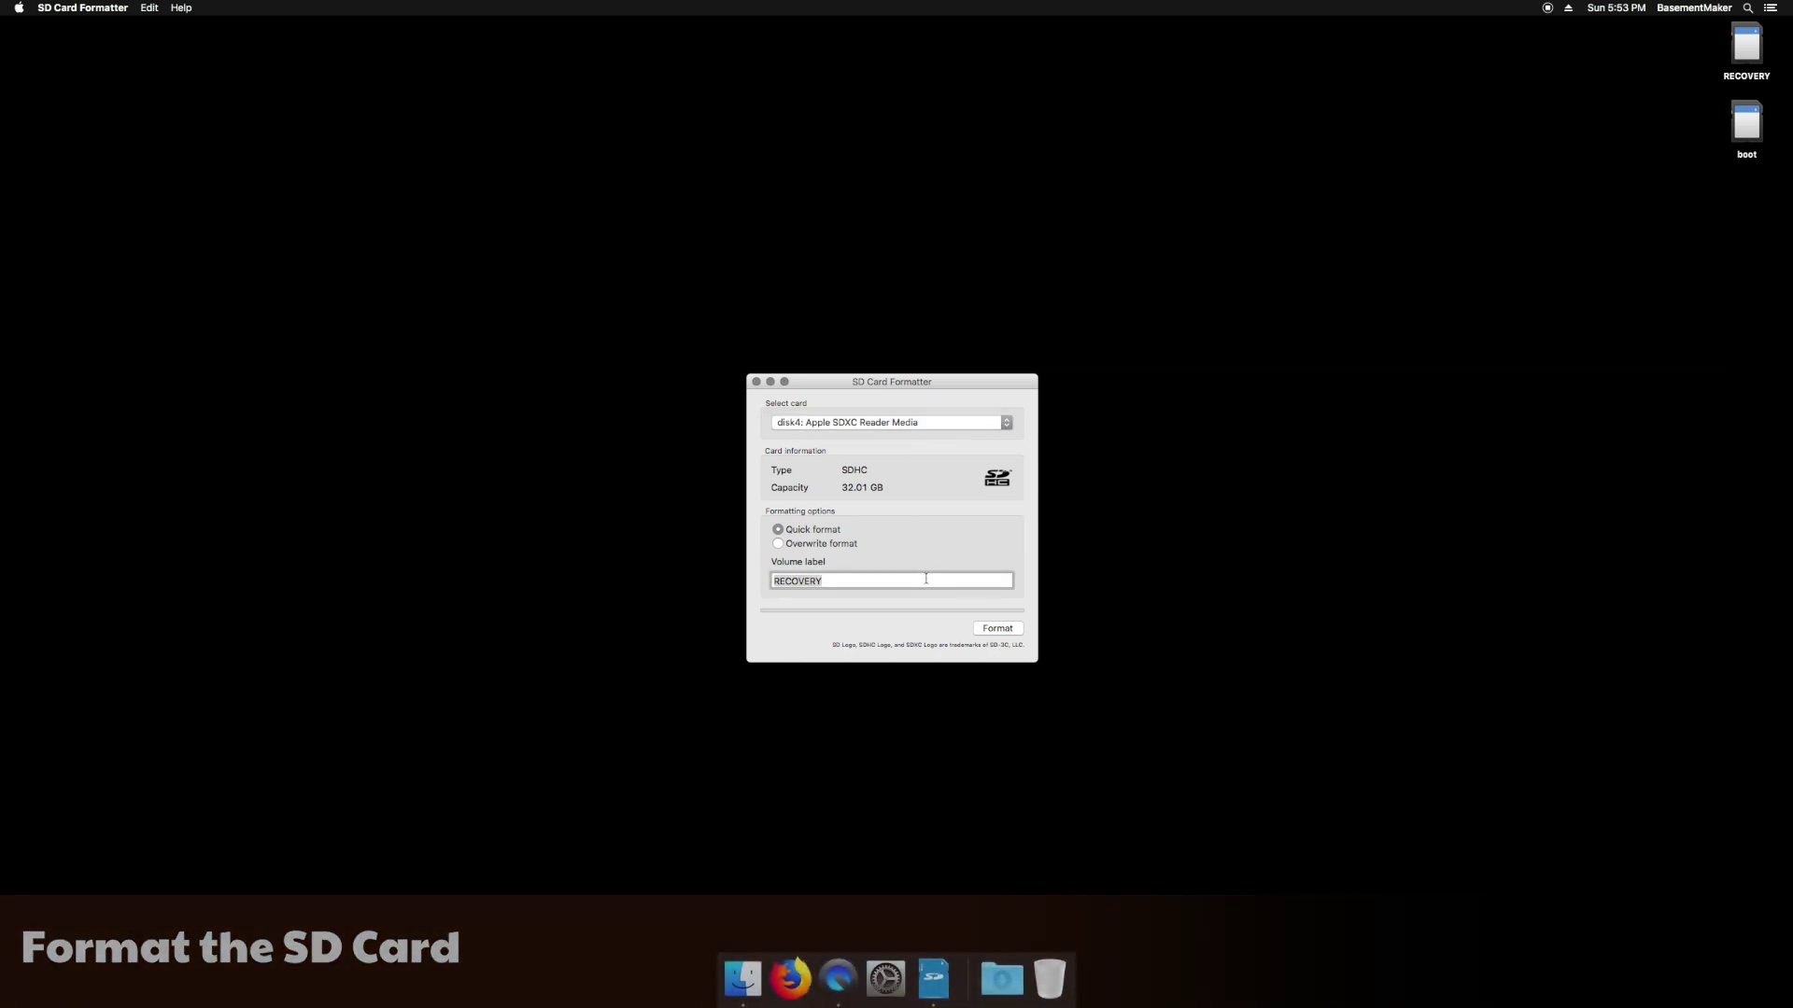
pyautogui.write('oobs')
pyautogui.click(997, 629)
pyautogui.click(932, 456)
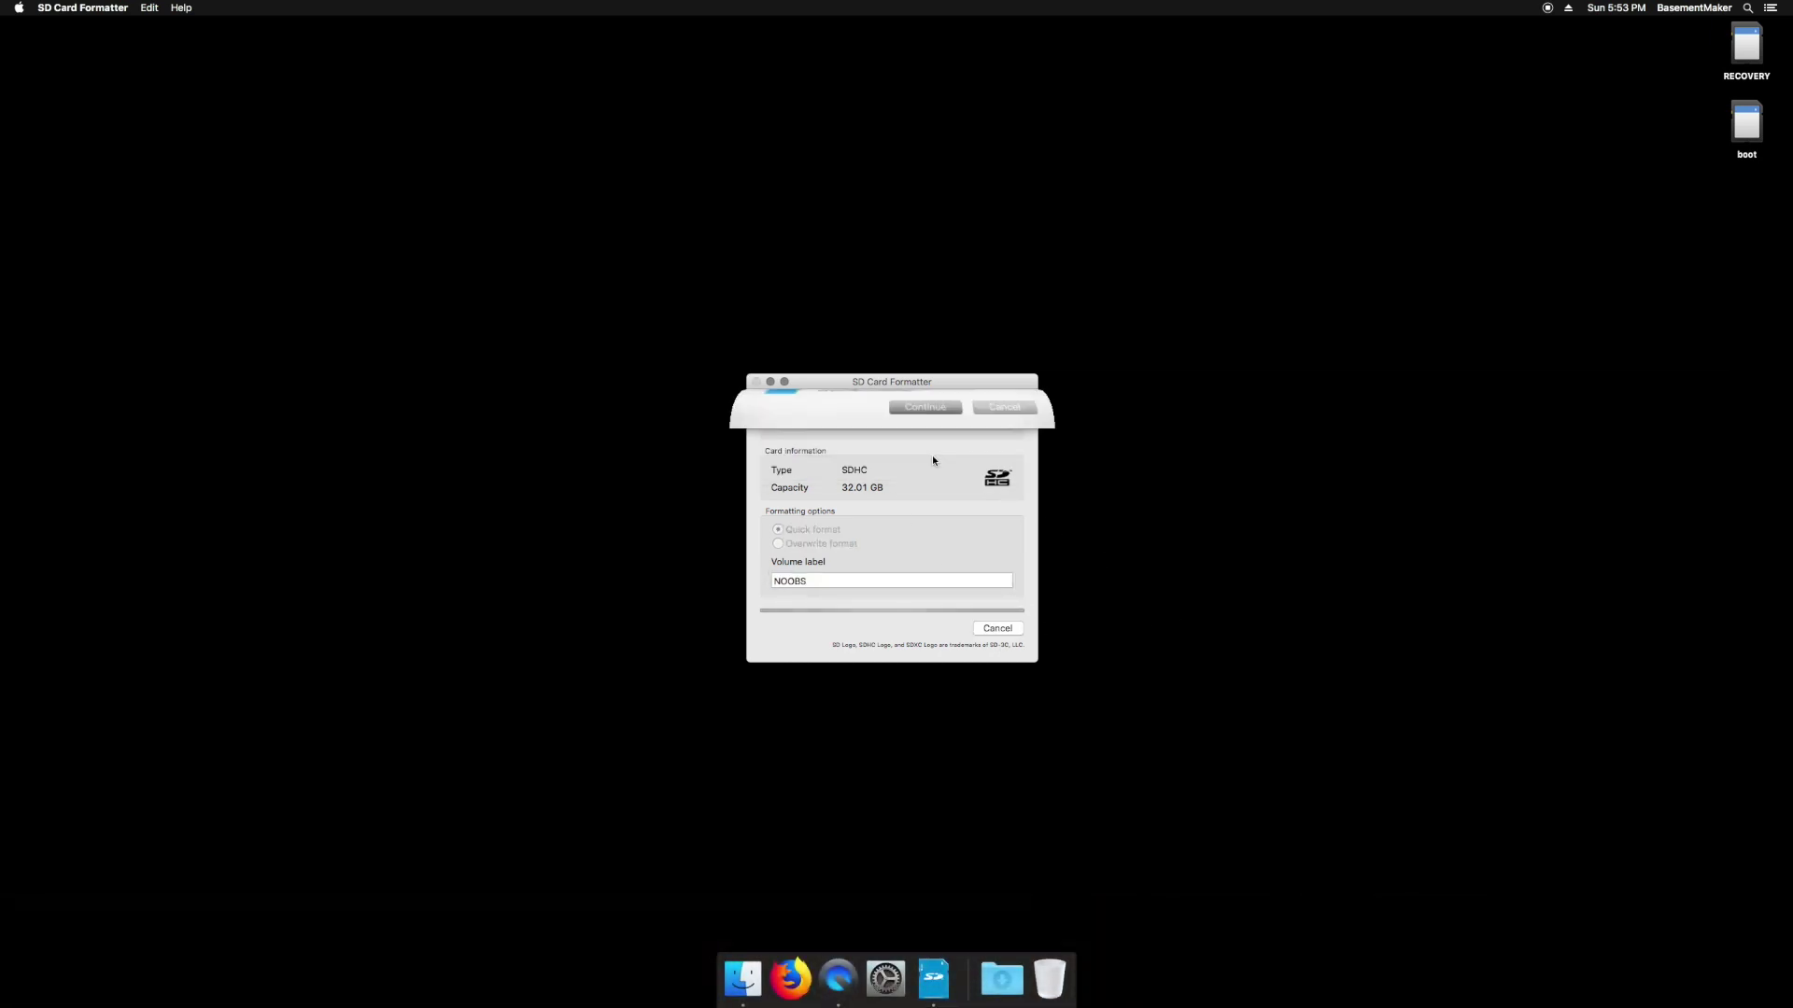
pyautogui.click(991, 512)
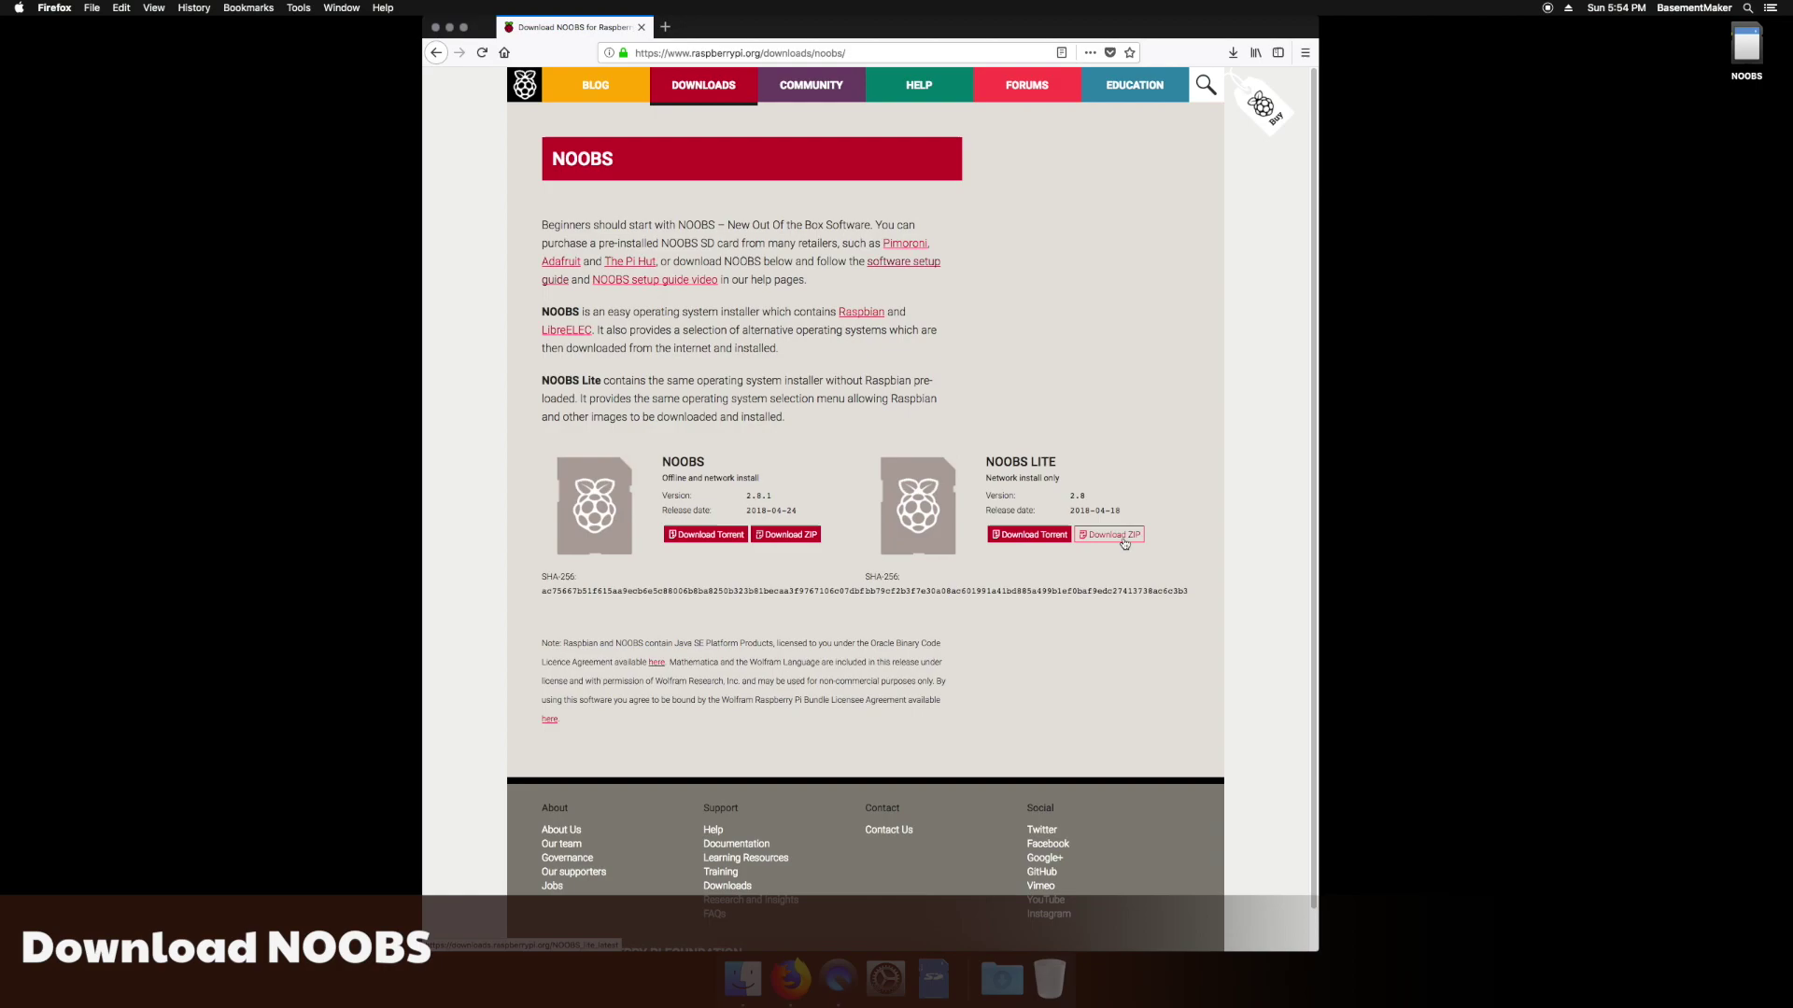
# Step: Download and save the NOOBS LITE ZIP archive (NOOBS_lite_v2_8.zip)
pyautogui.click(1125, 535)
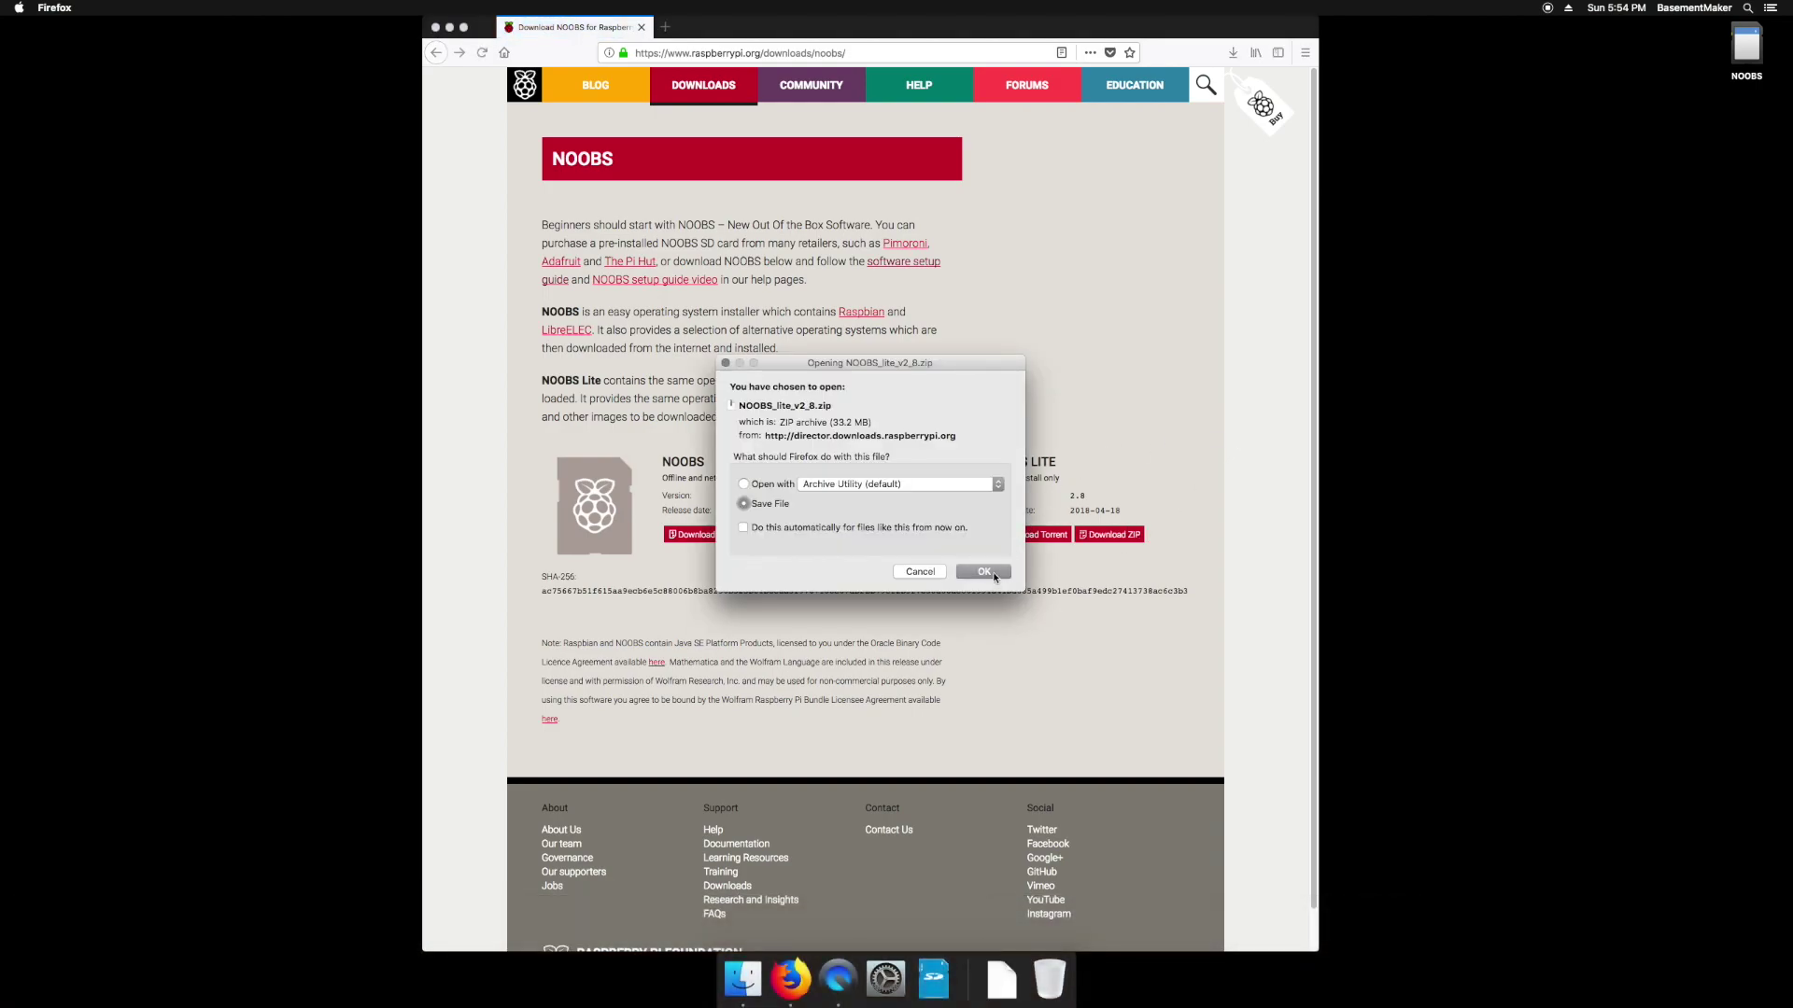
pyautogui.click(997, 571)
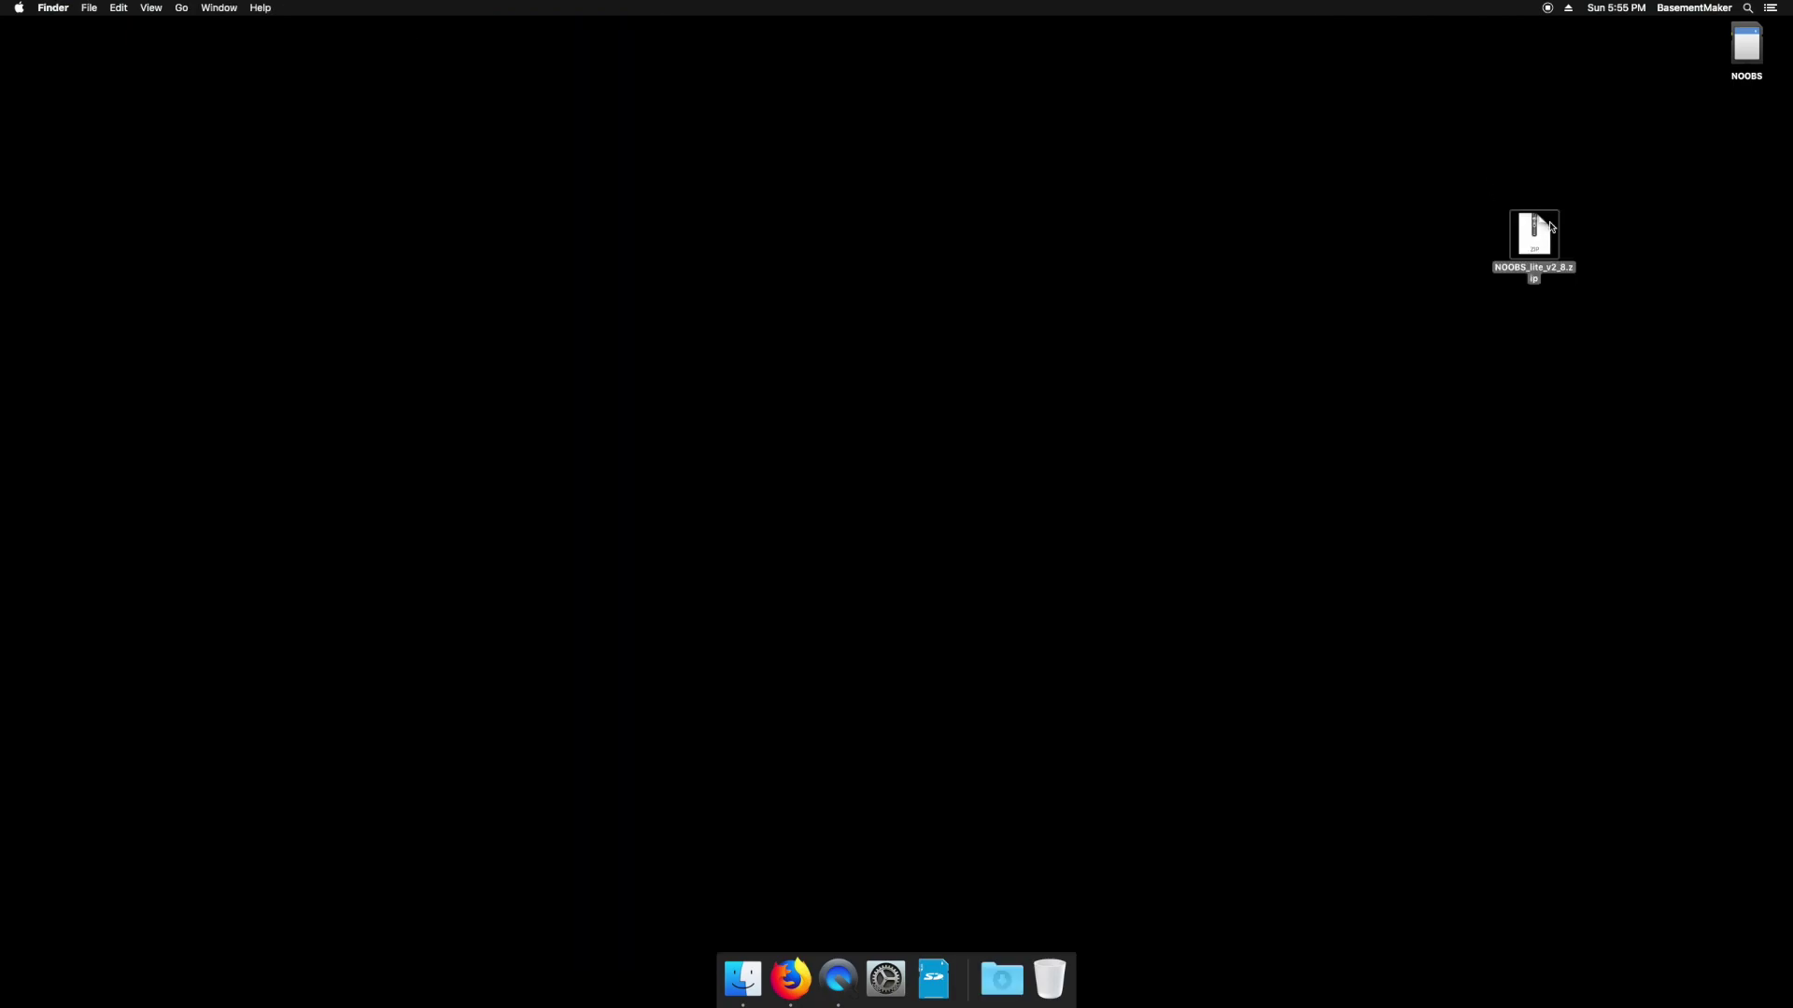
# Step: Extract NOOBS_lite_v2_8.zip and copy every file from its folder onto the NOOBS card
pyautogui.moveTo(1536, 236); pyautogui.dragTo(602, 327)
pyautogui.doubleClick(913, 334)
pyautogui.doubleClick(603, 327)
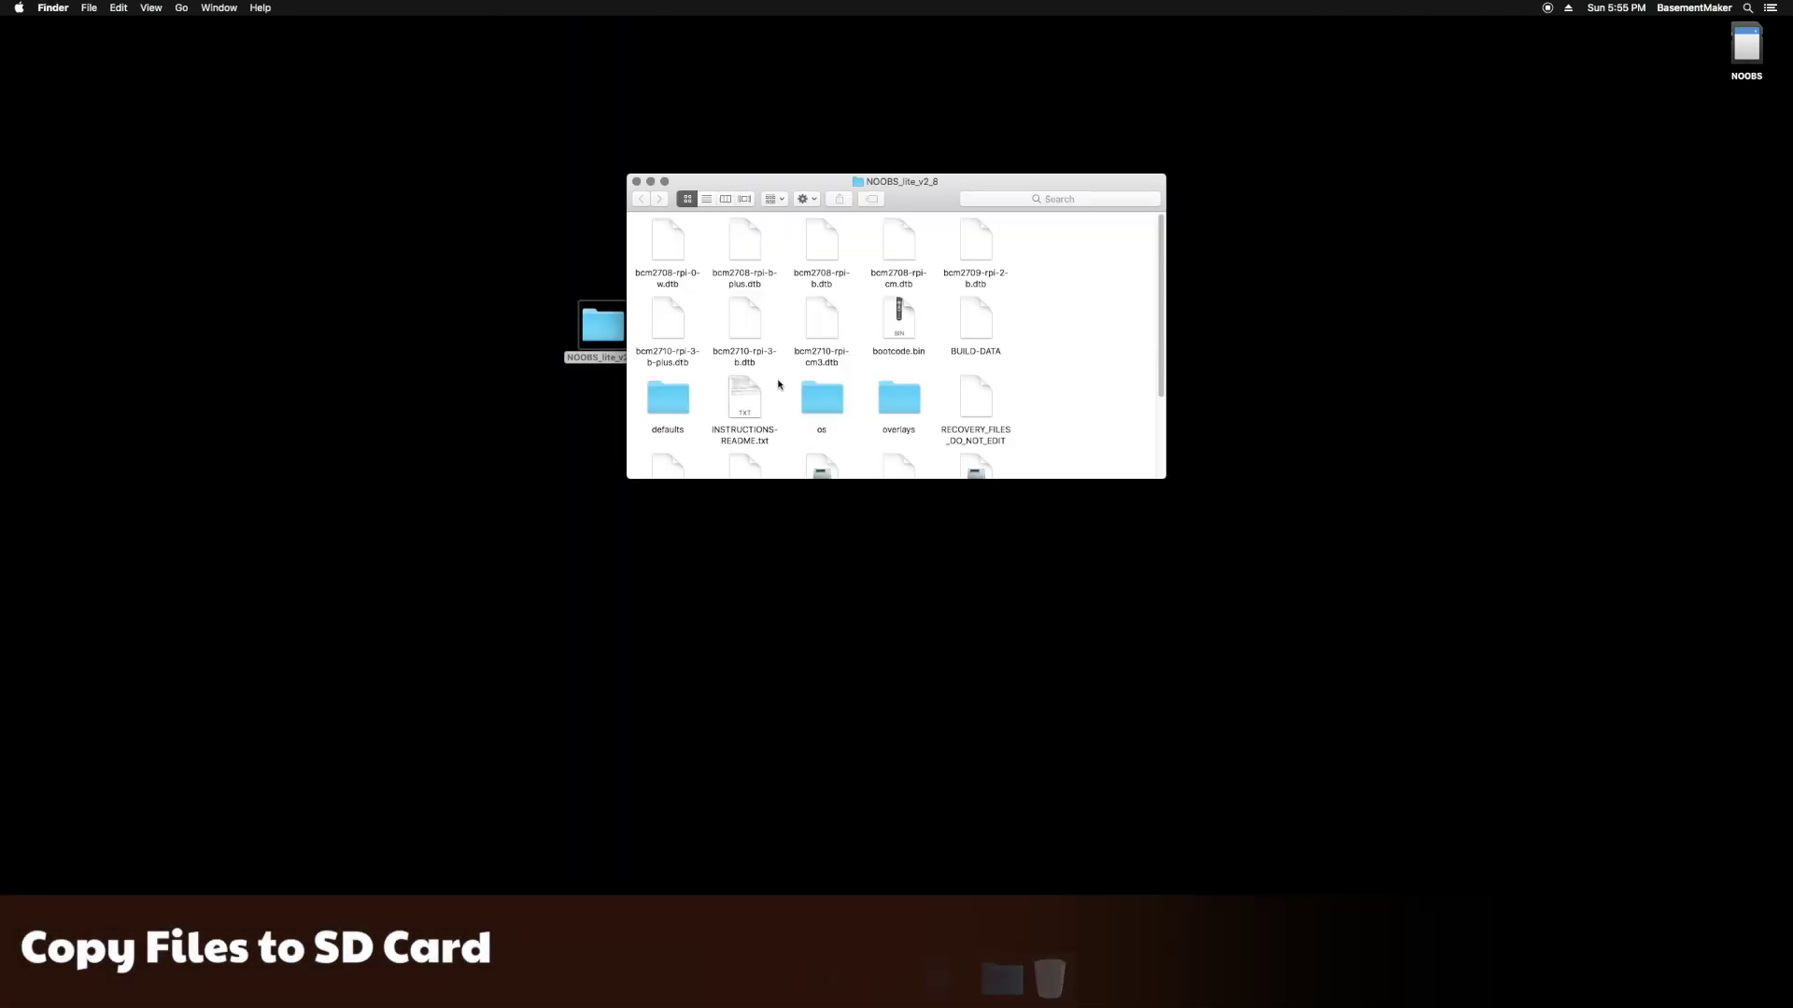
pyautogui.moveTo(1166, 478); pyautogui.dragTo(1105, 719)
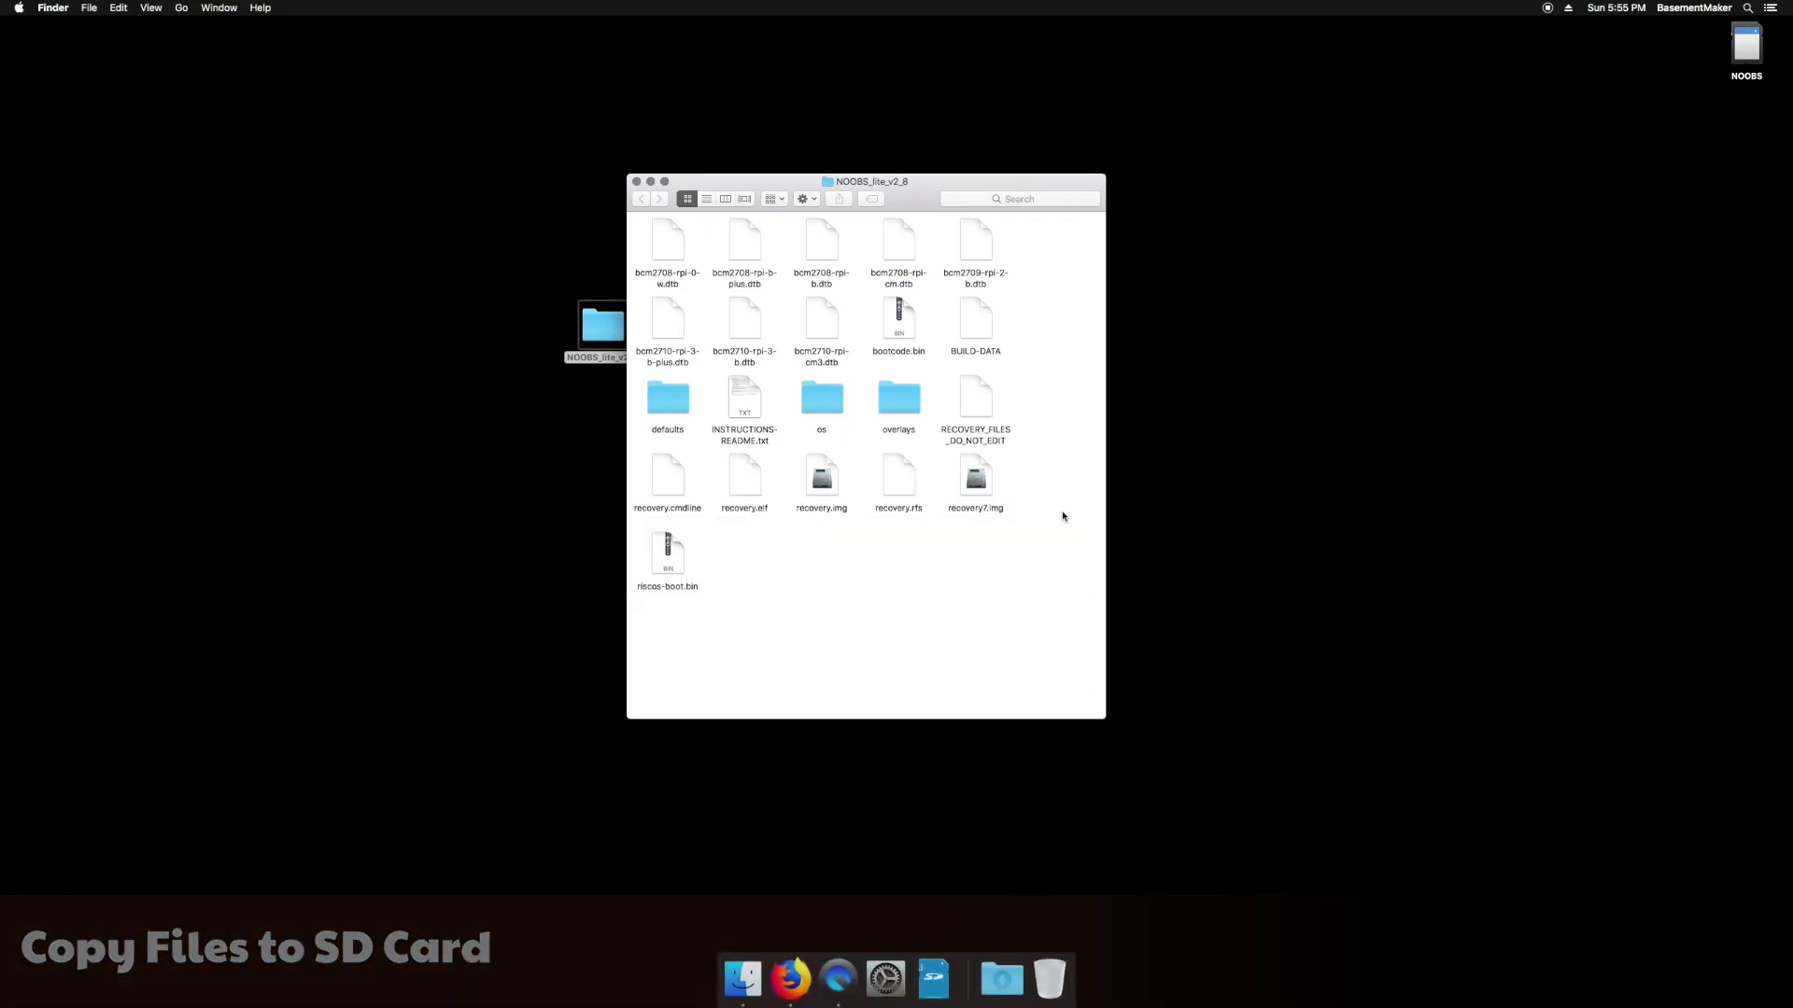
pyautogui.moveTo(1072, 611); pyautogui.dragTo(1746, 48)
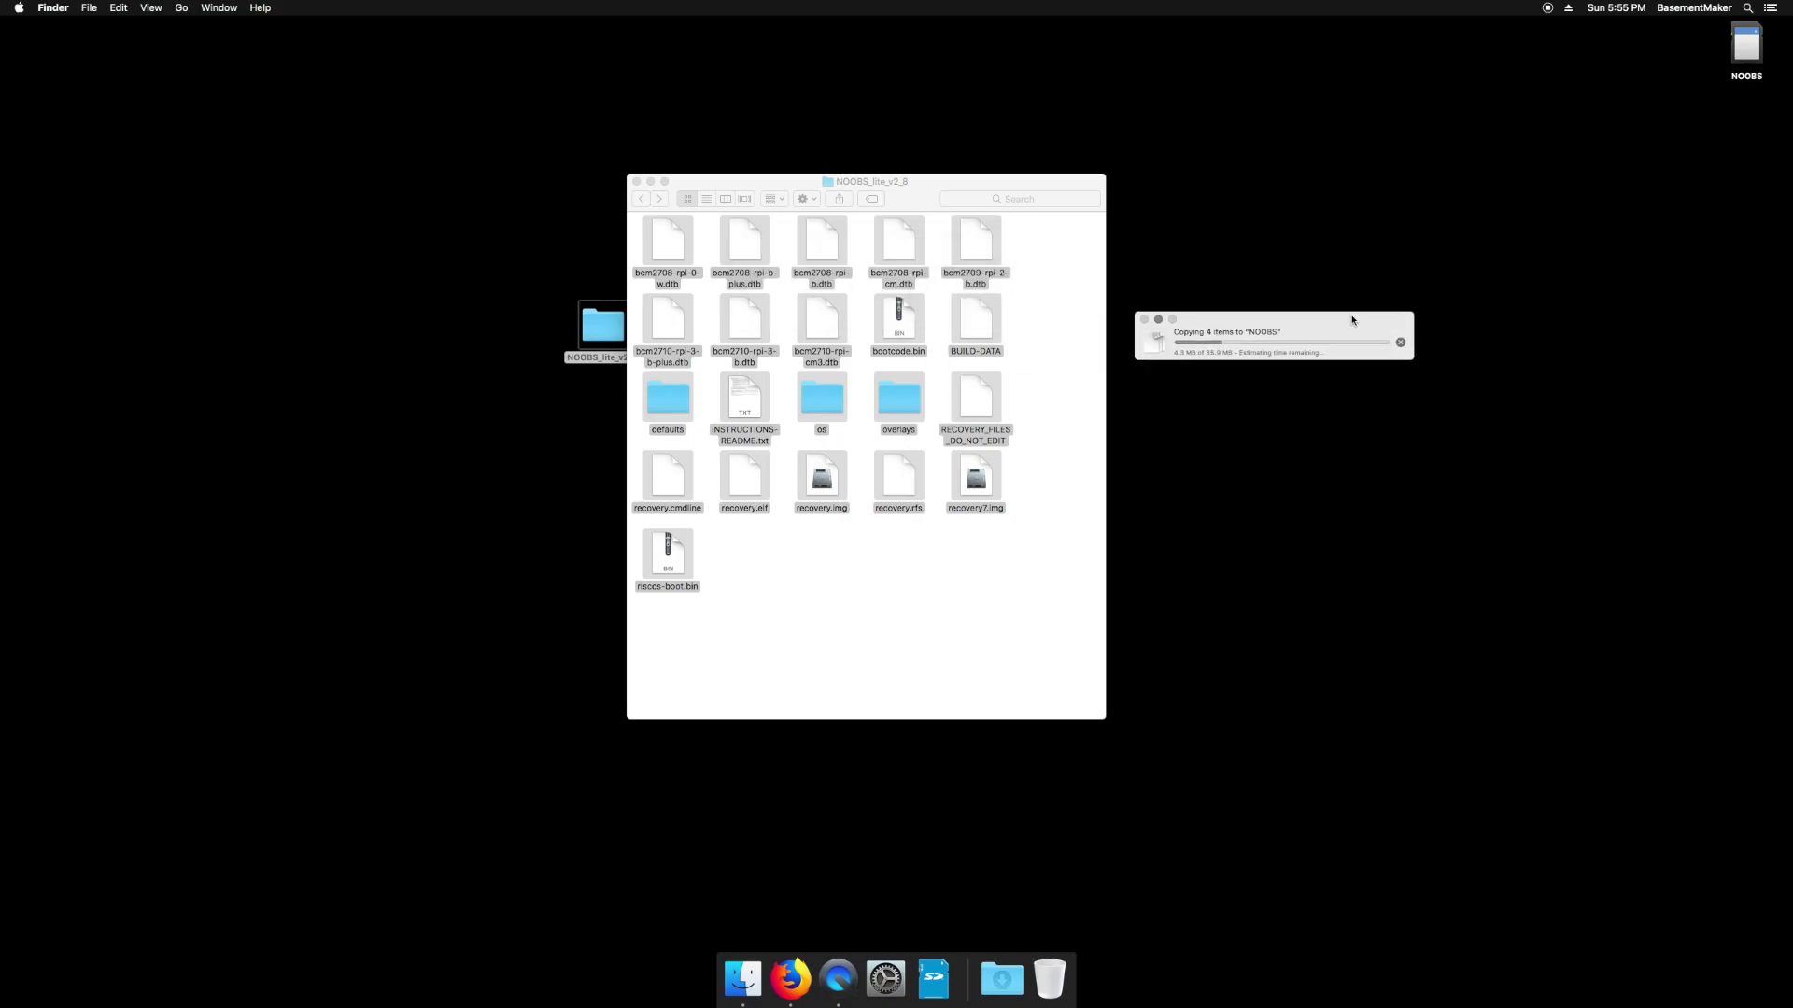
pyautogui.click(633, 182)
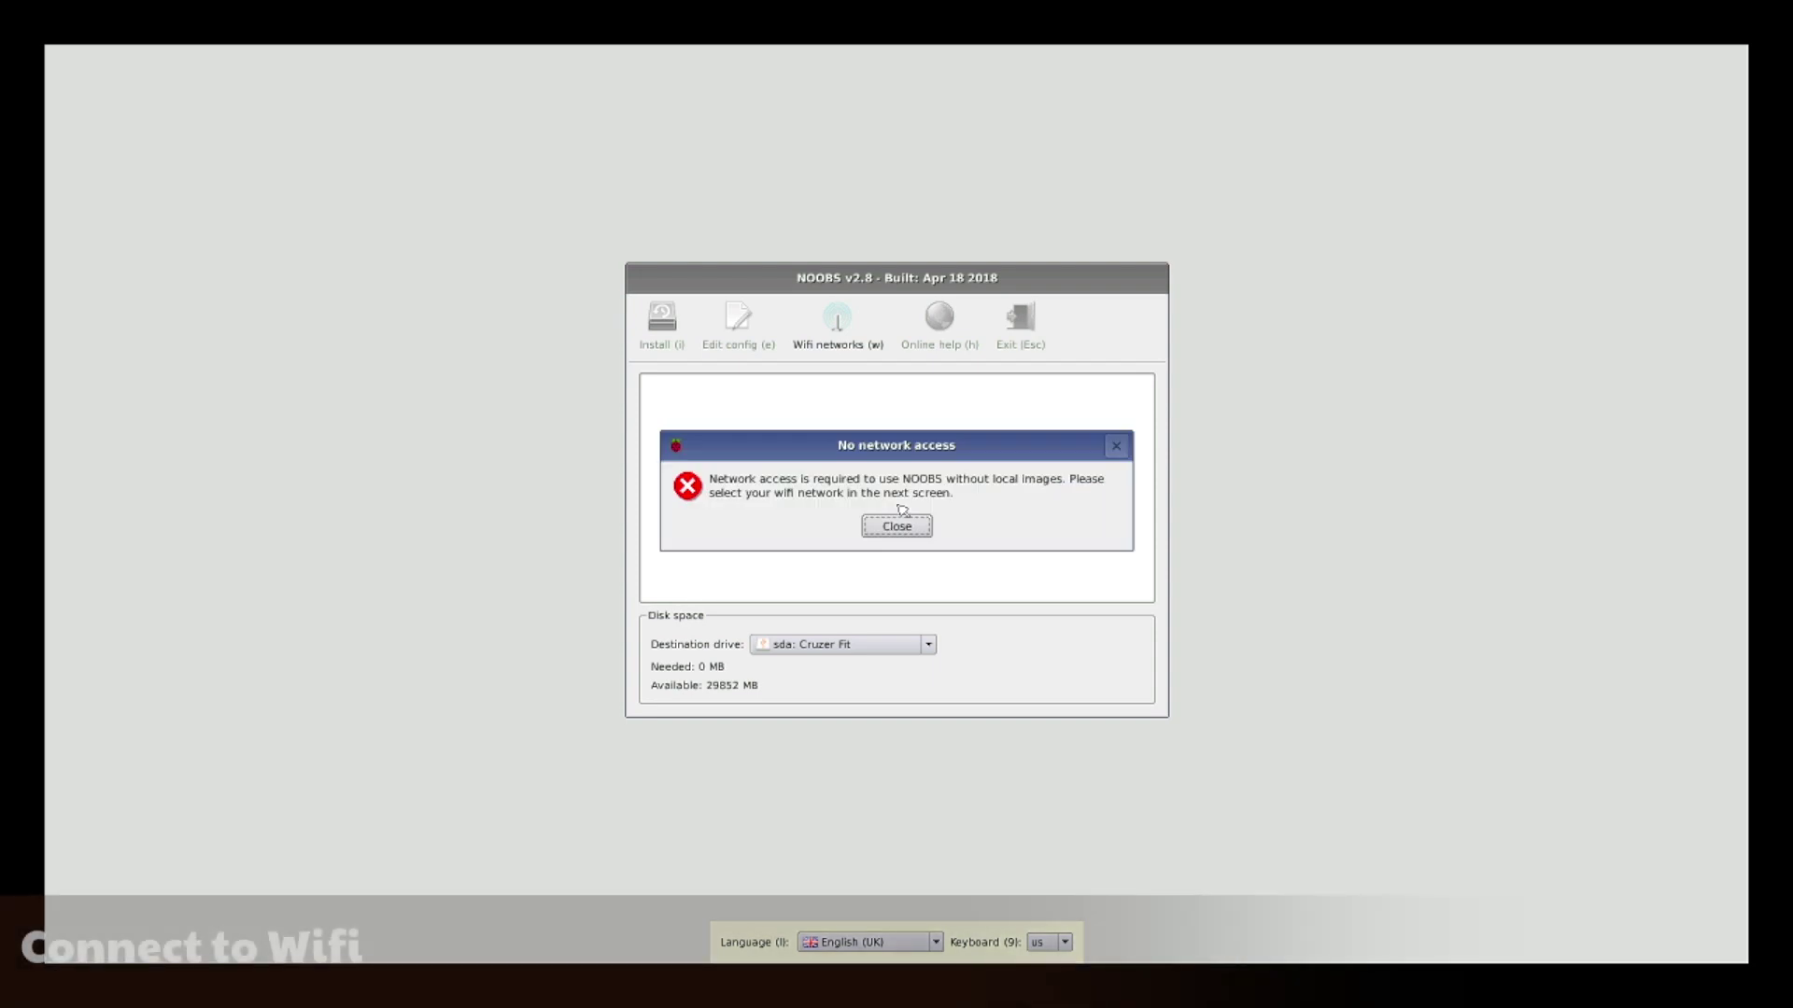
# Step: Dismiss the no-network warning and join the wifi network with its password
pyautogui.click(897, 527)
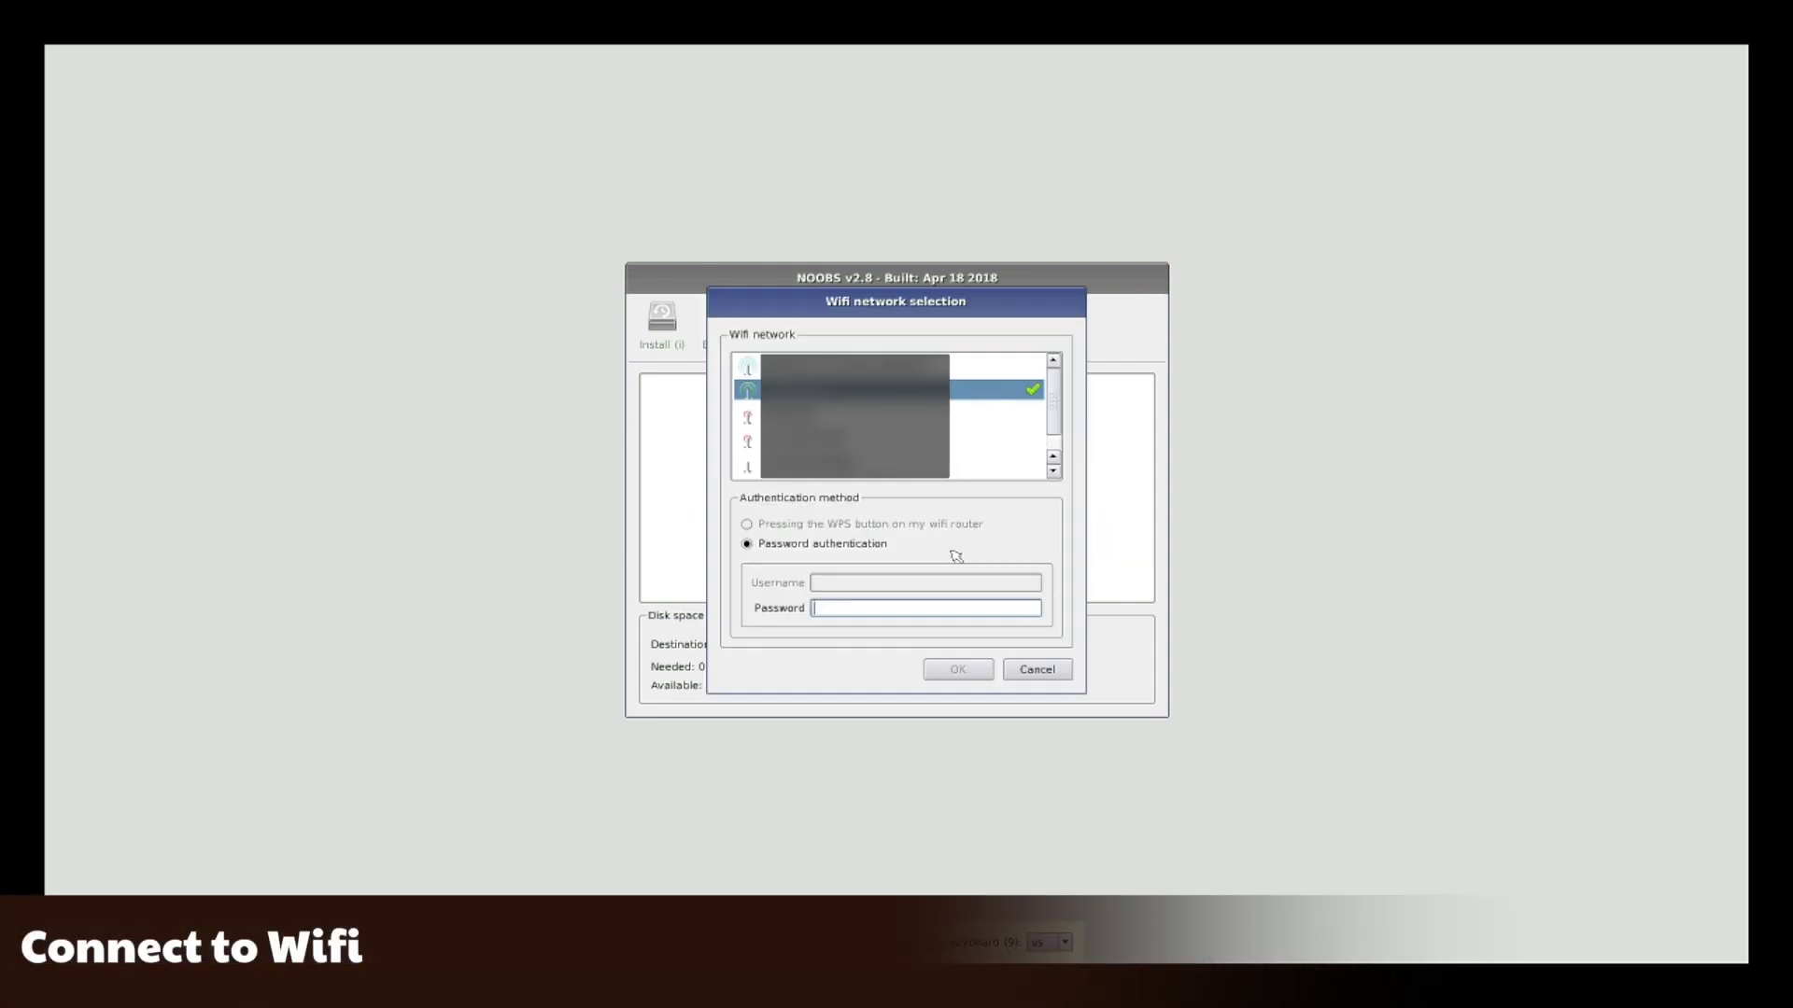
pyautogui.write('a')
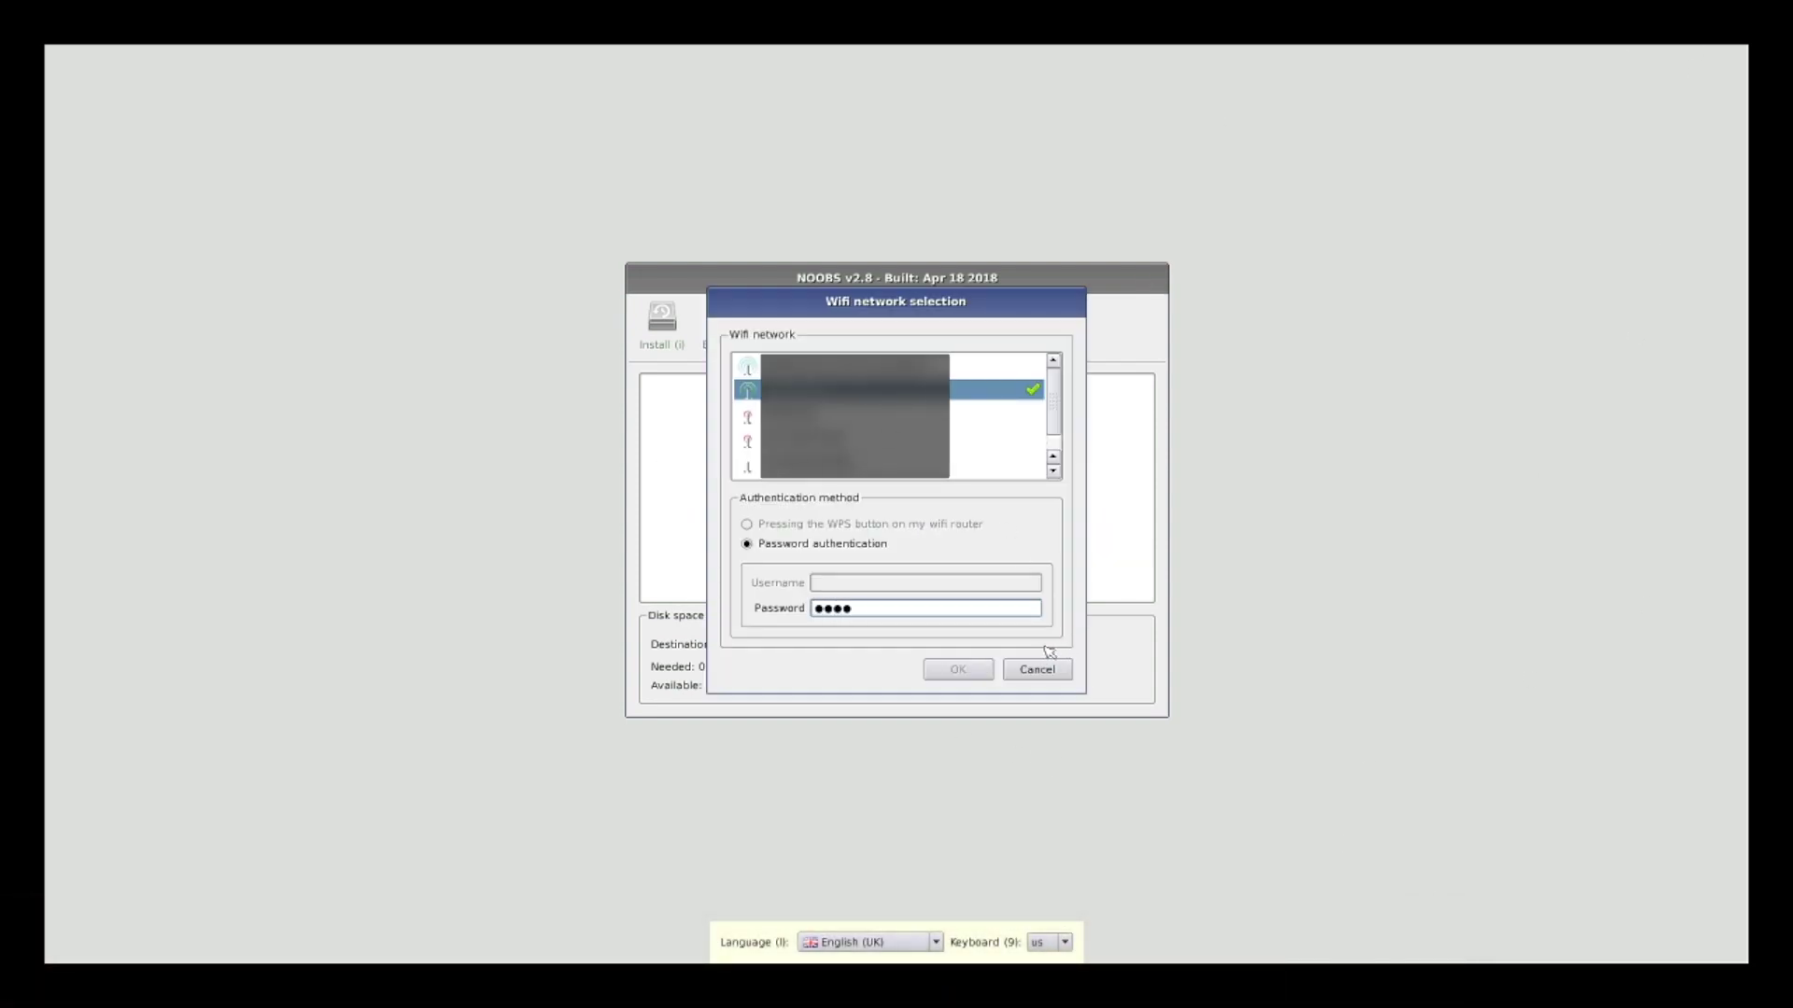
pyautogui.write('a')
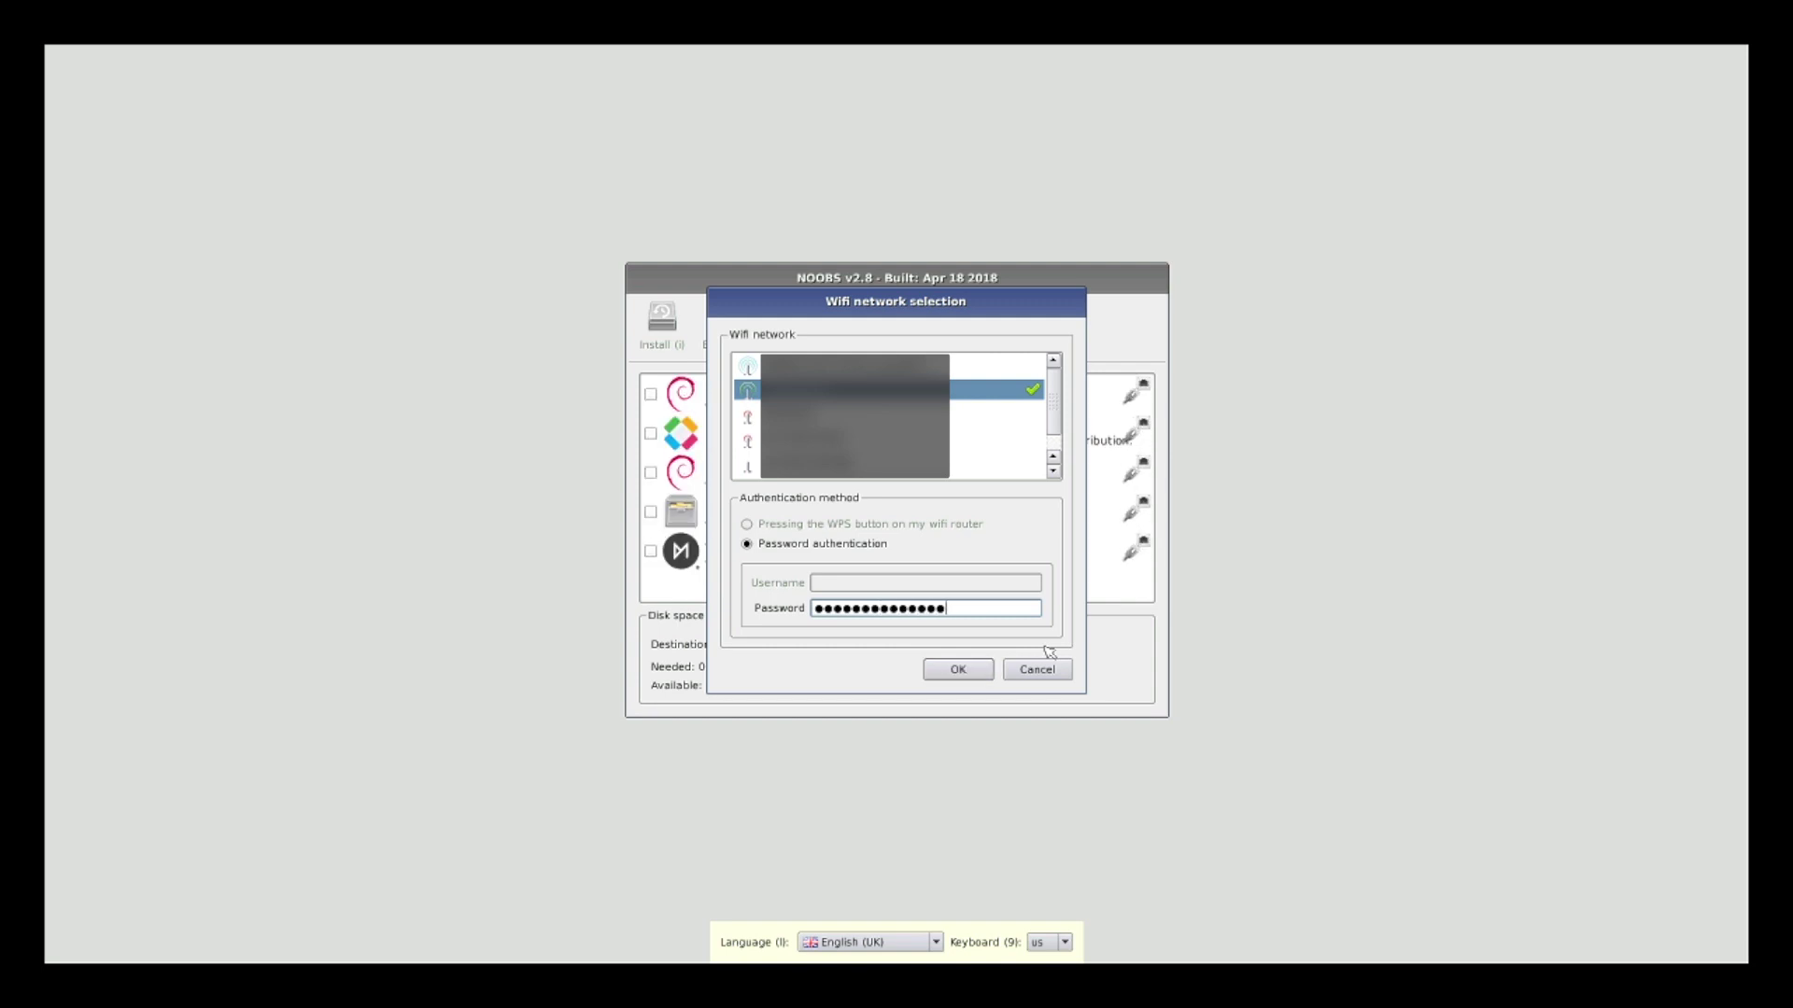
pyautogui.click(958, 670)
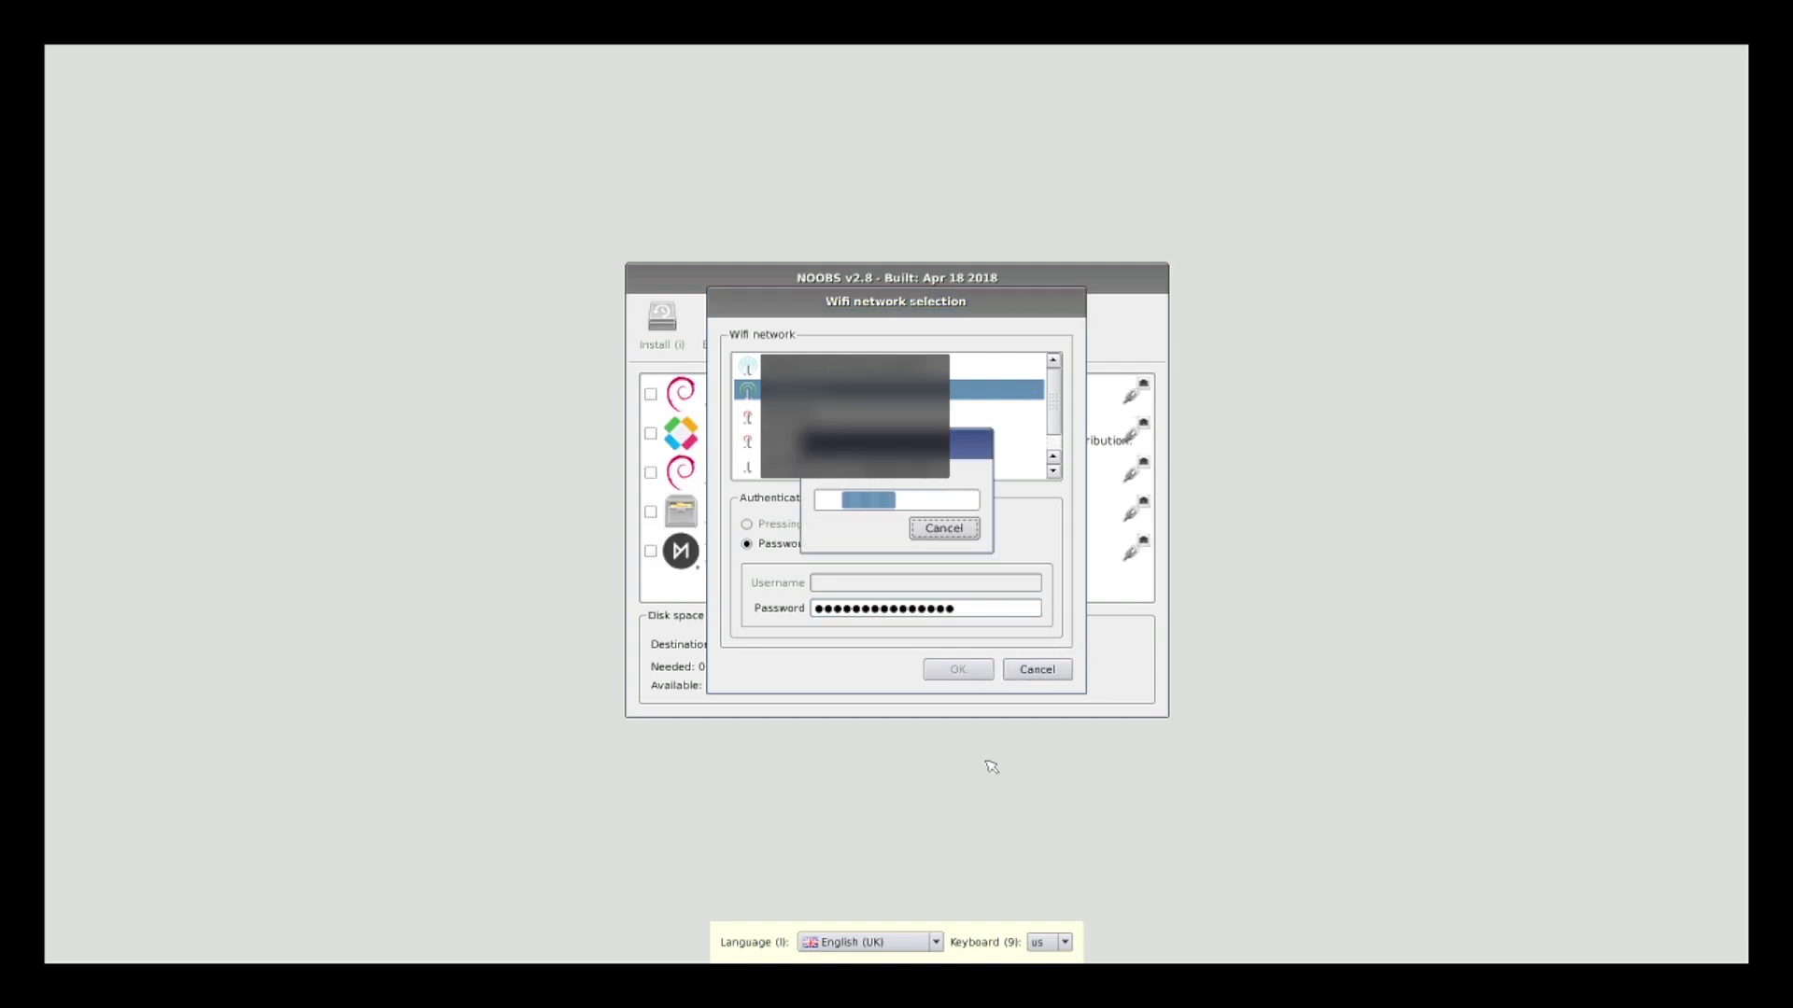
pyautogui.click(931, 939)
# Step: Choose English (US), tick Raspbian Lite, target sda: Cruzer Fit, and confirm installation
pyautogui.click(928, 809)
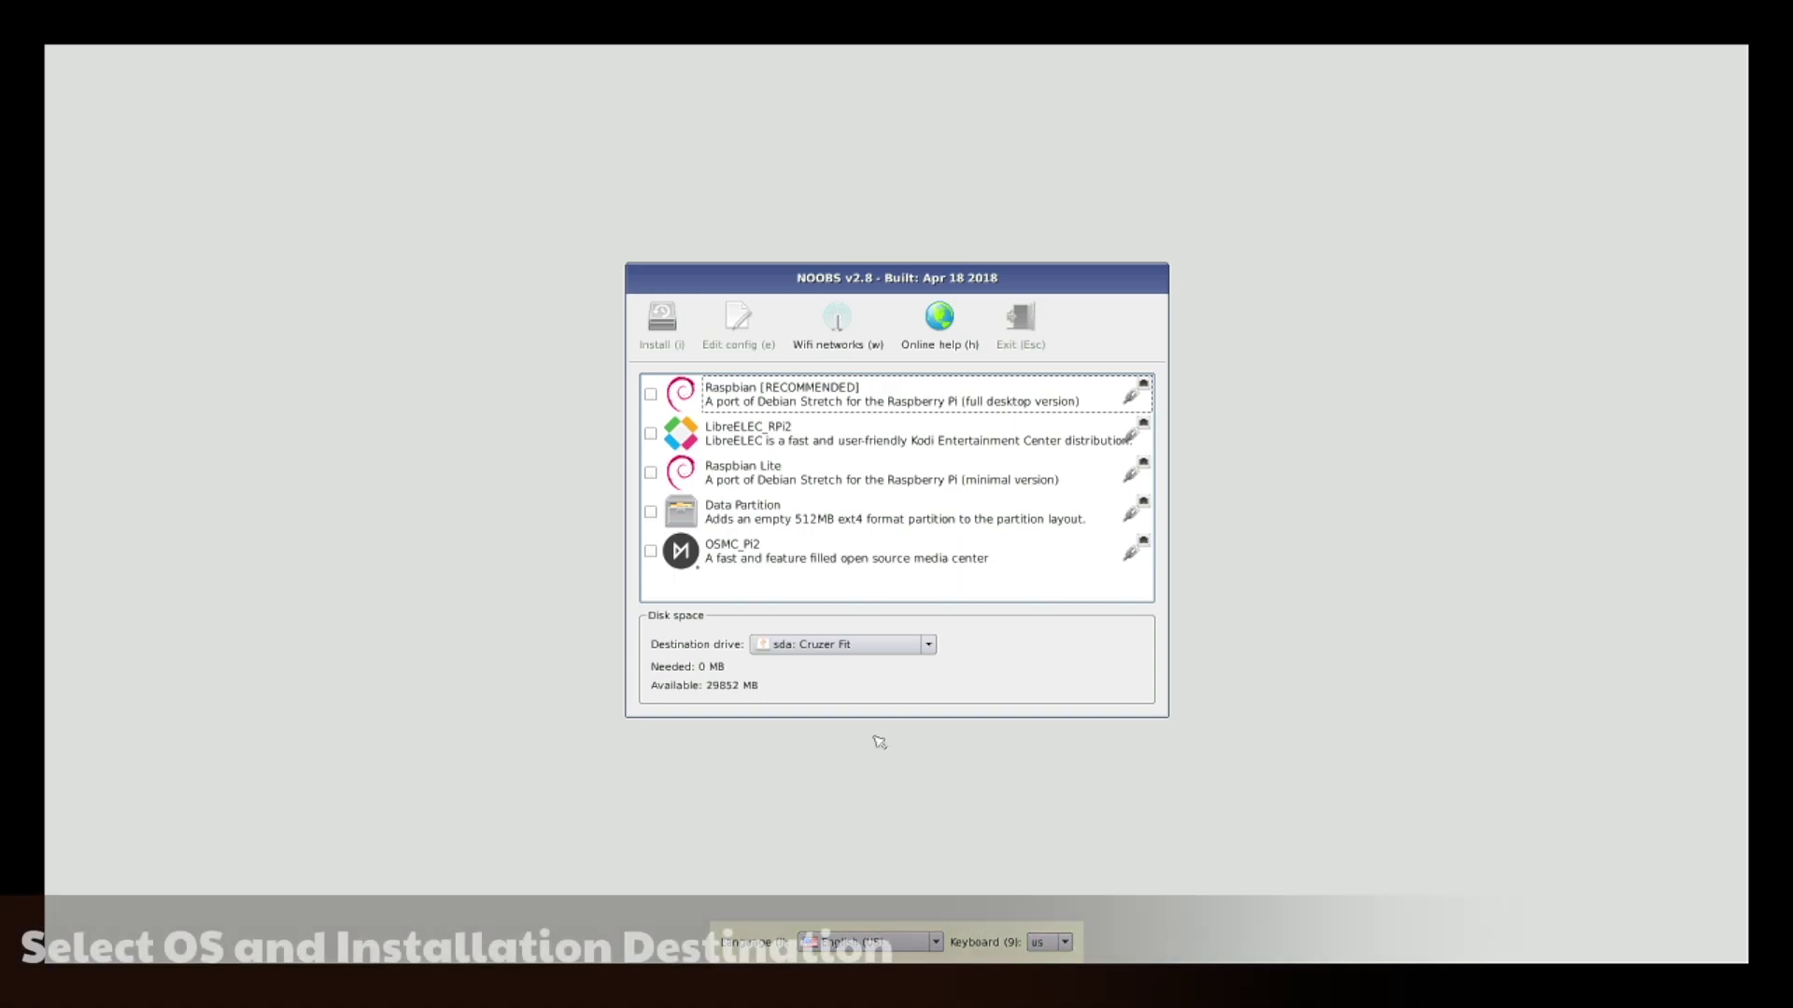
pyautogui.click(651, 474)
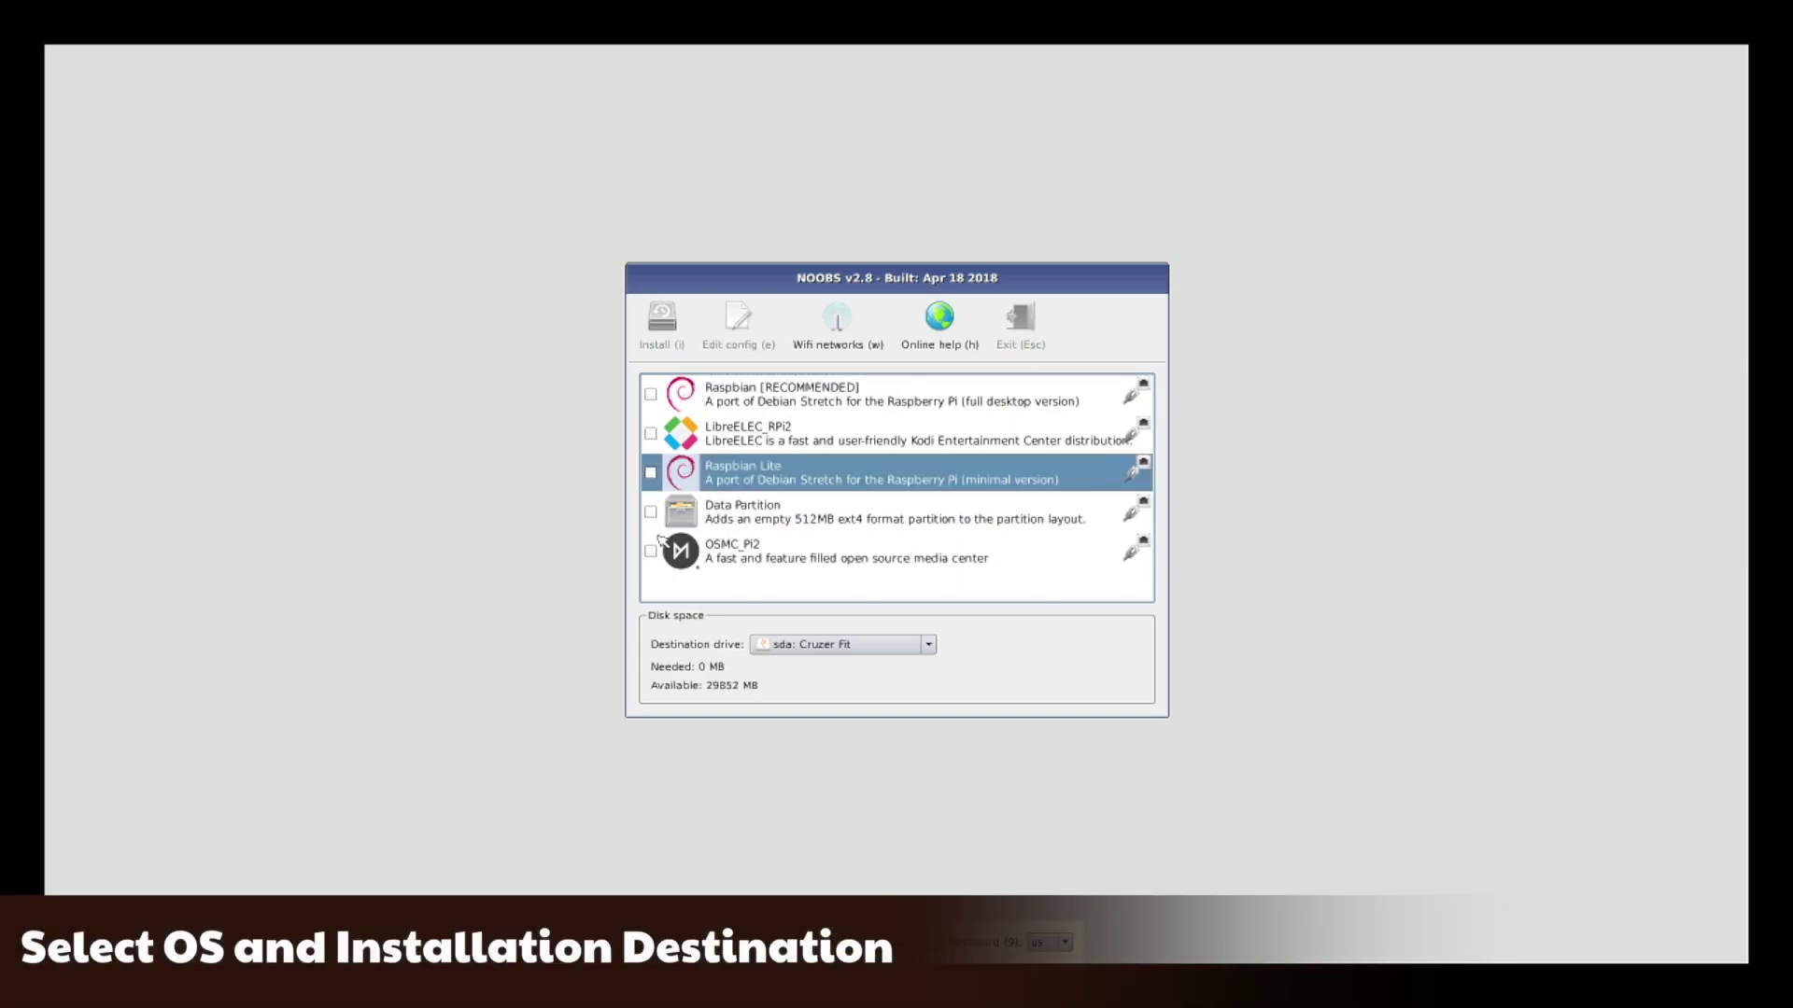
pyautogui.click(651, 473)
pyautogui.click(928, 645)
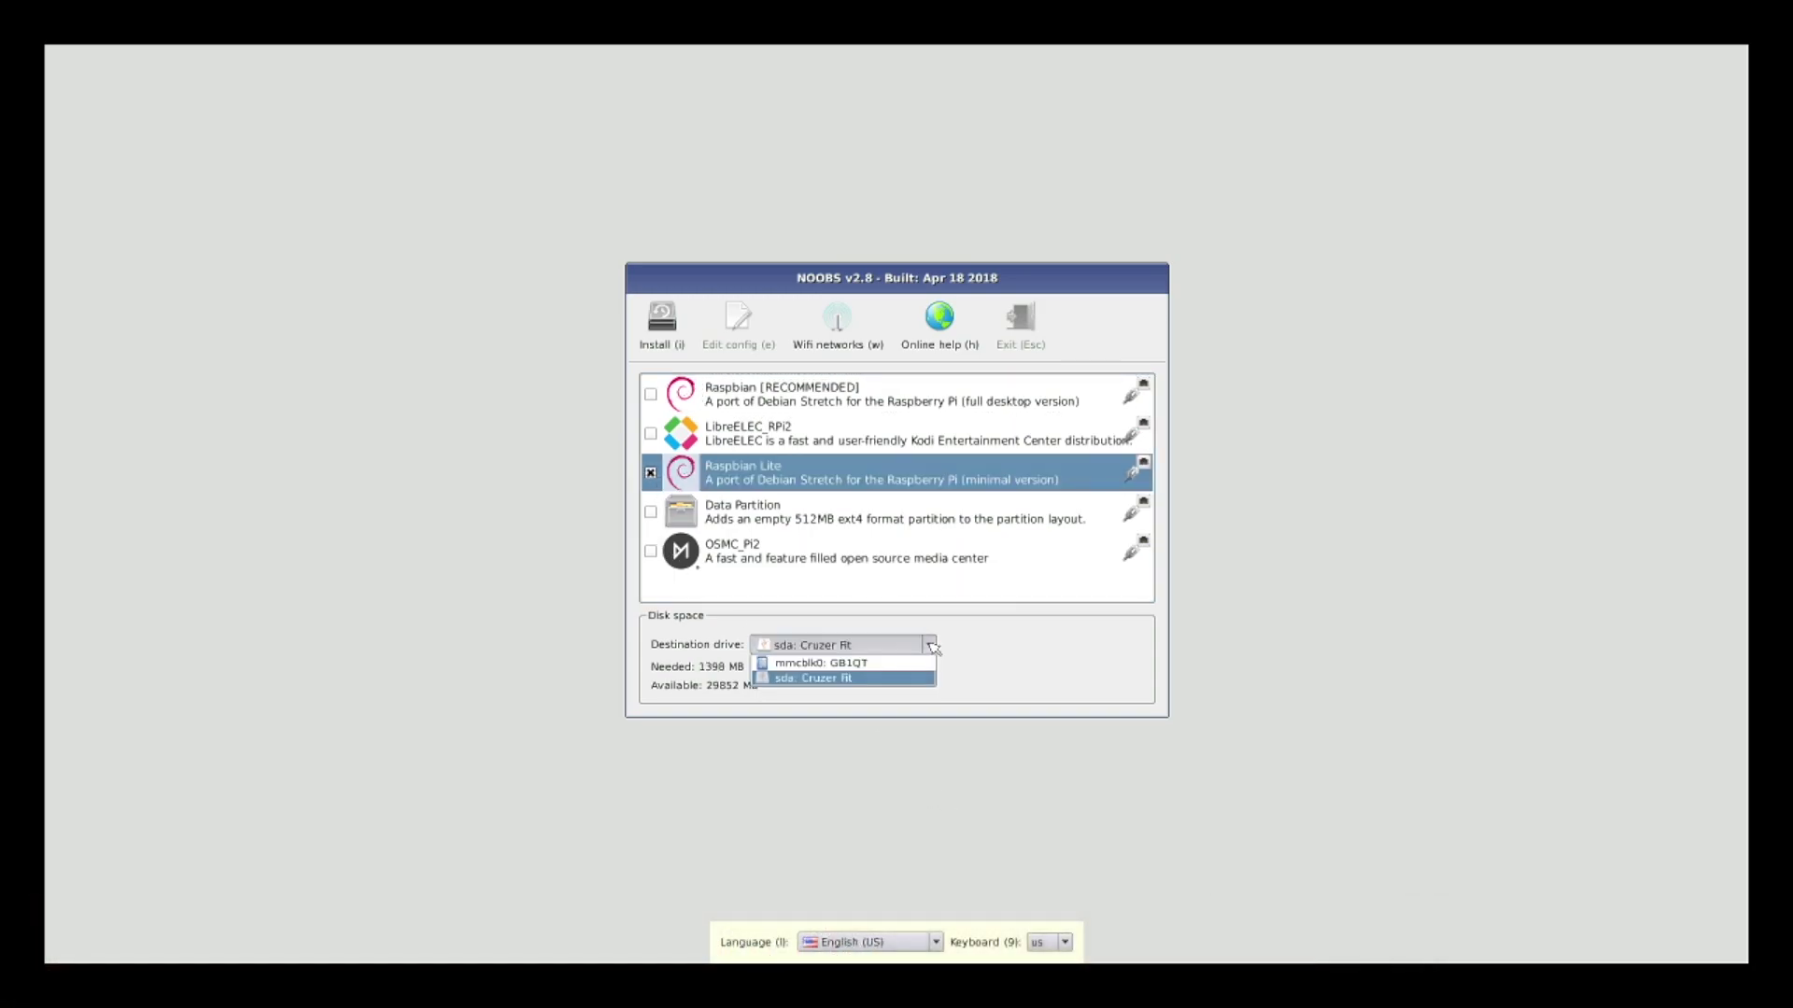
pyautogui.click(890, 679)
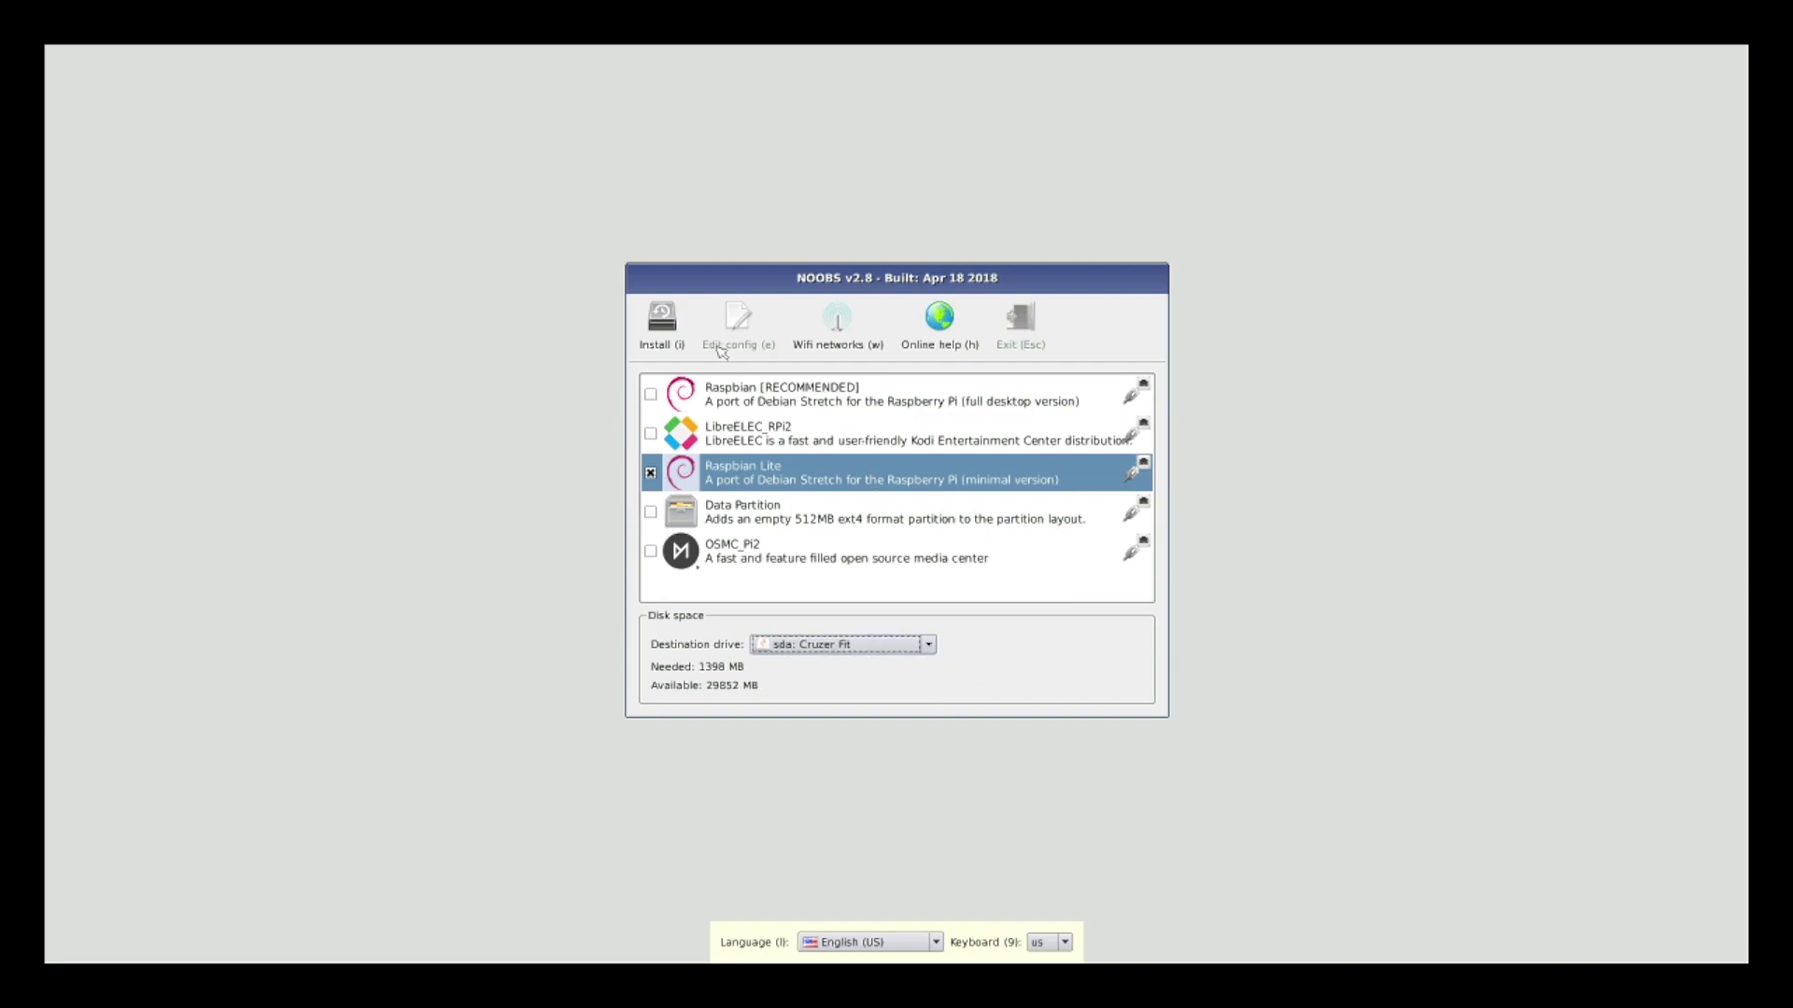
pyautogui.click(664, 327)
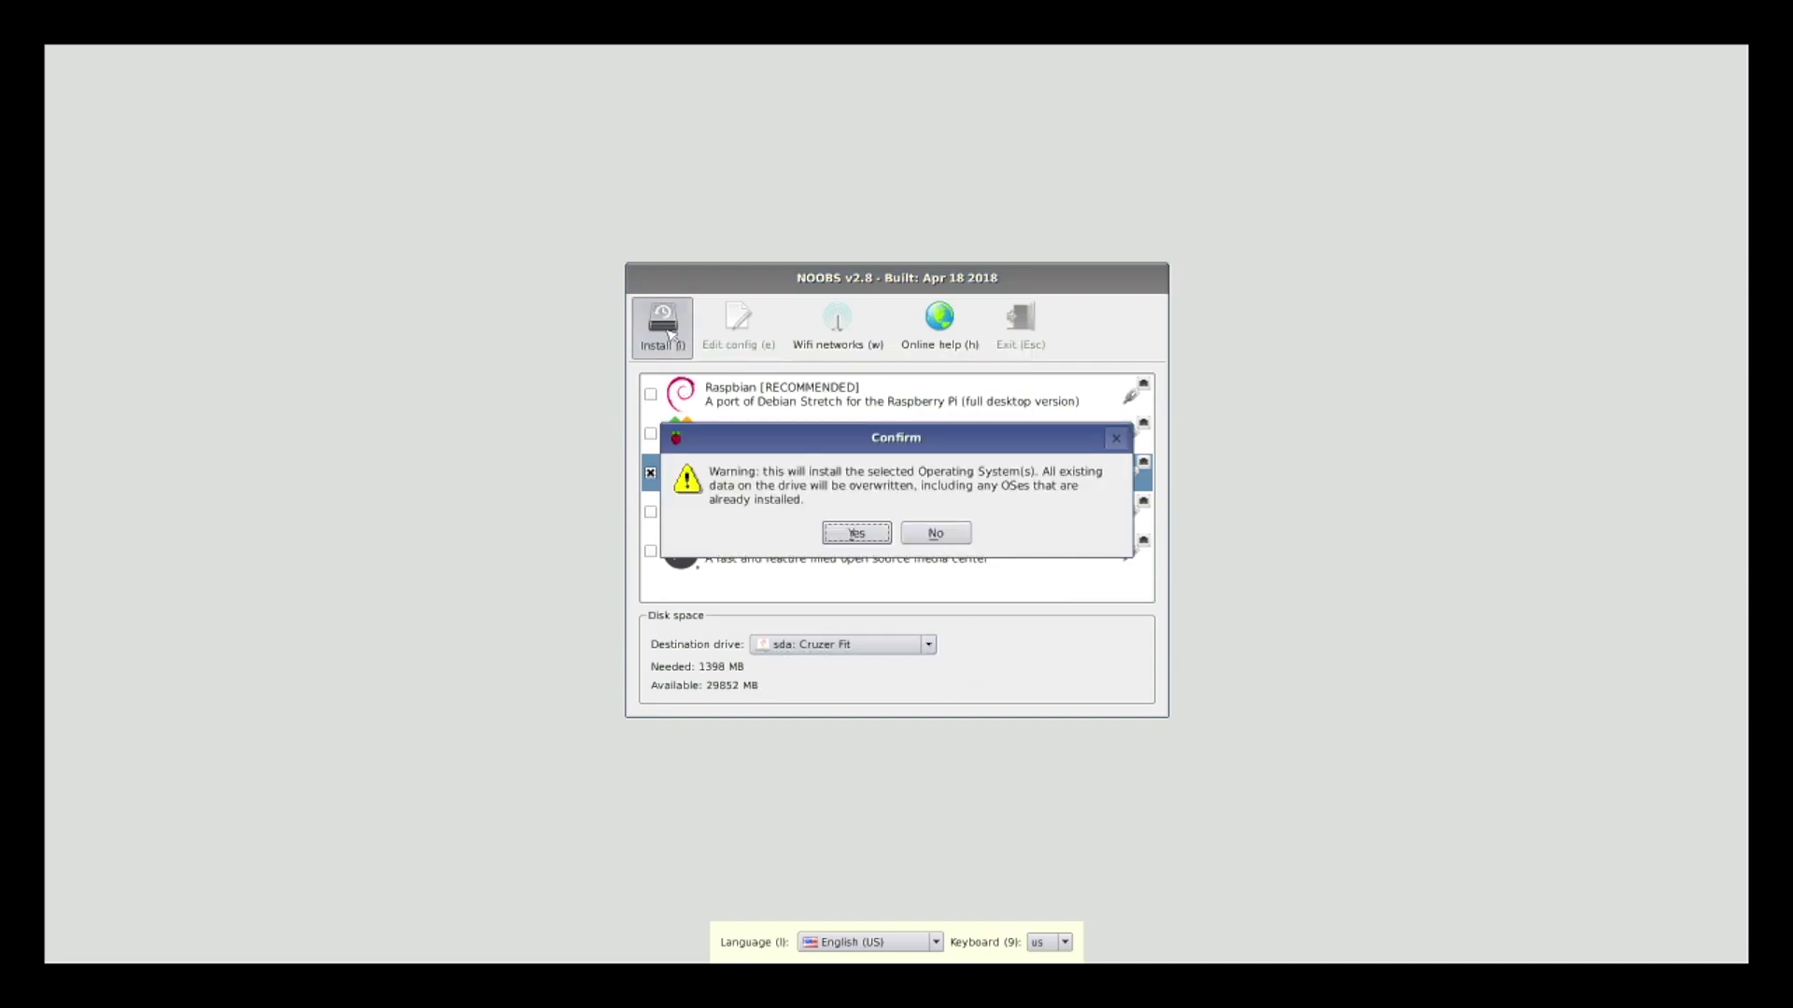
pyautogui.click(856, 533)
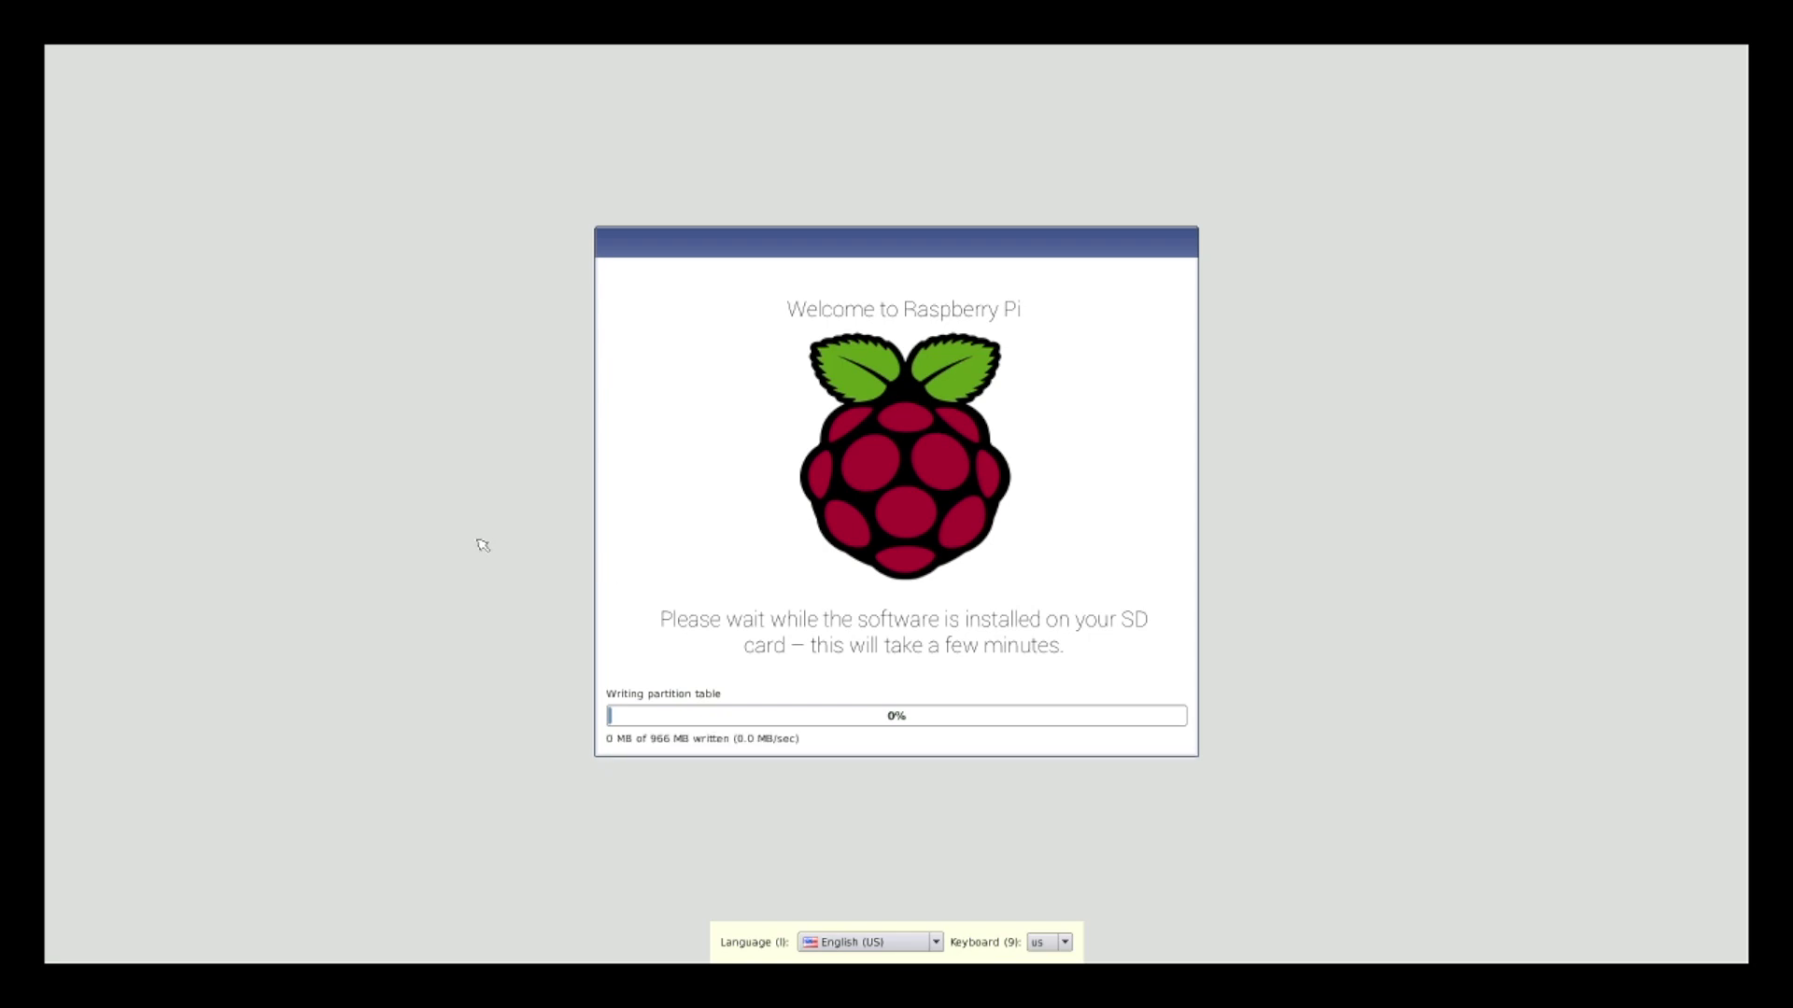